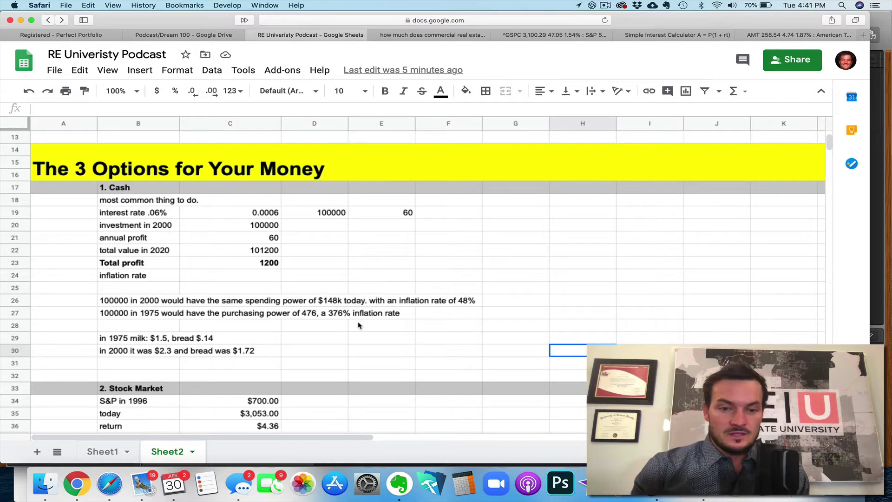
Select cell A19 and zoom the browser in to enlarge the Cash section
scroll(358, 325, down, 2)
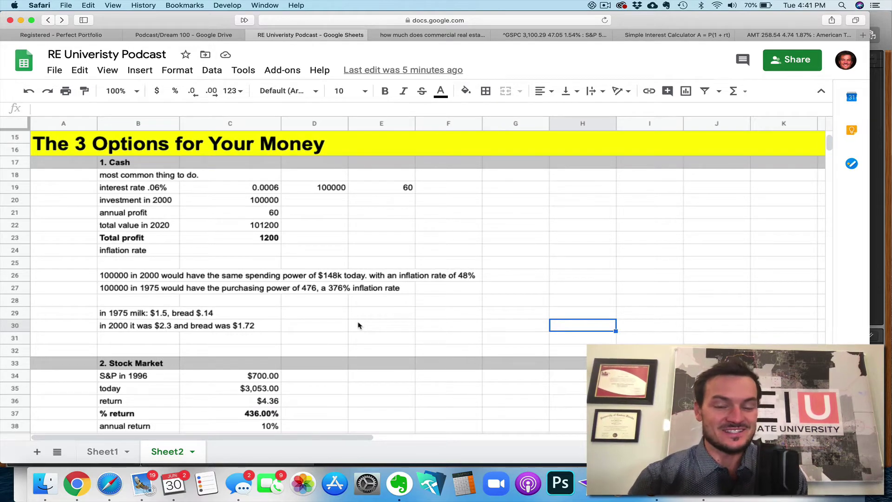
scroll(358, 326, up, 1)
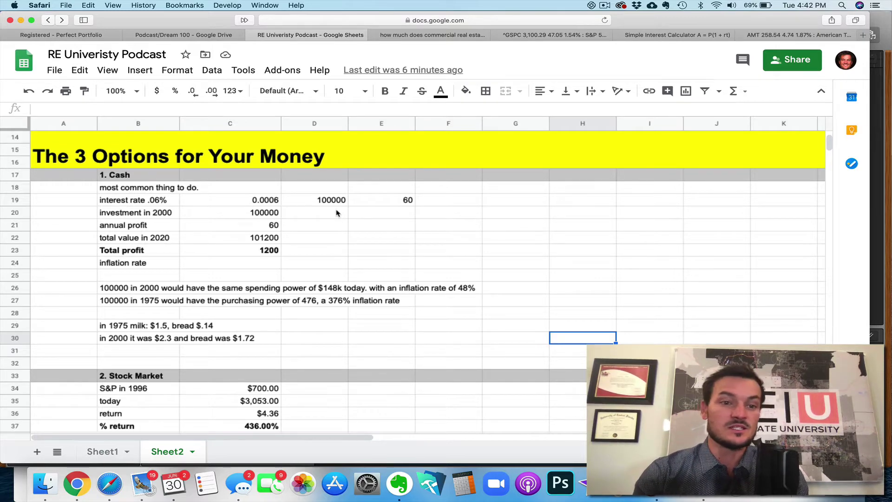
click(36, 203)
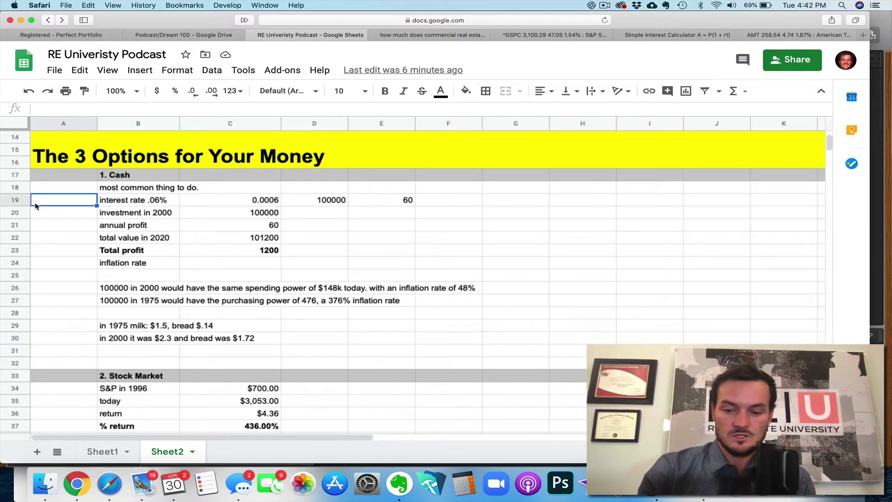
key(super+plus)
key(super+plus)
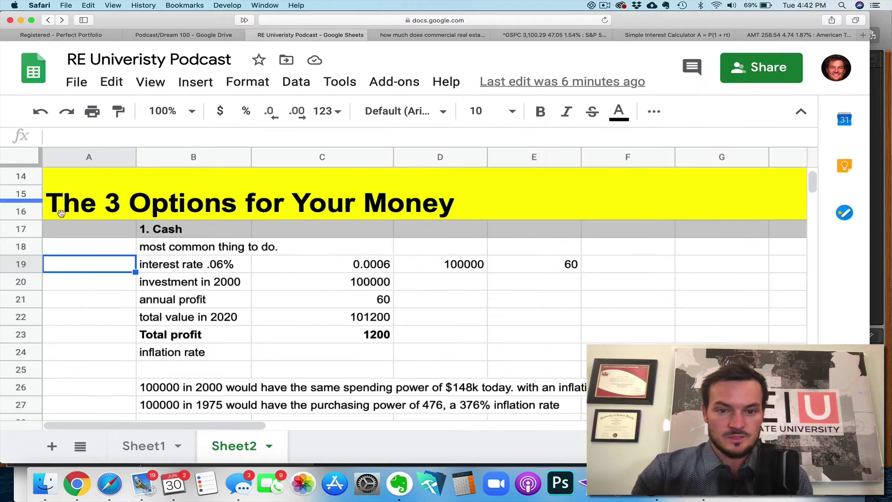
scroll(194, 279, down, 3)
scroll(190, 277, up, 5)
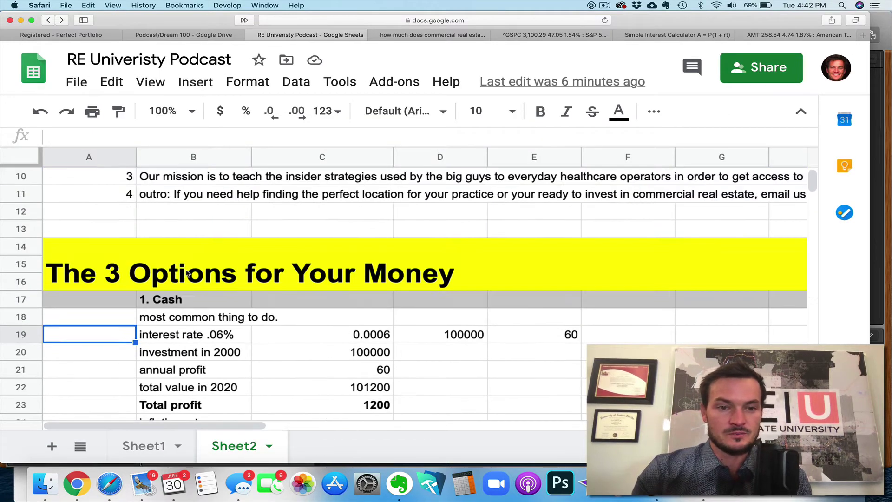
scroll(186, 273, down, 3)
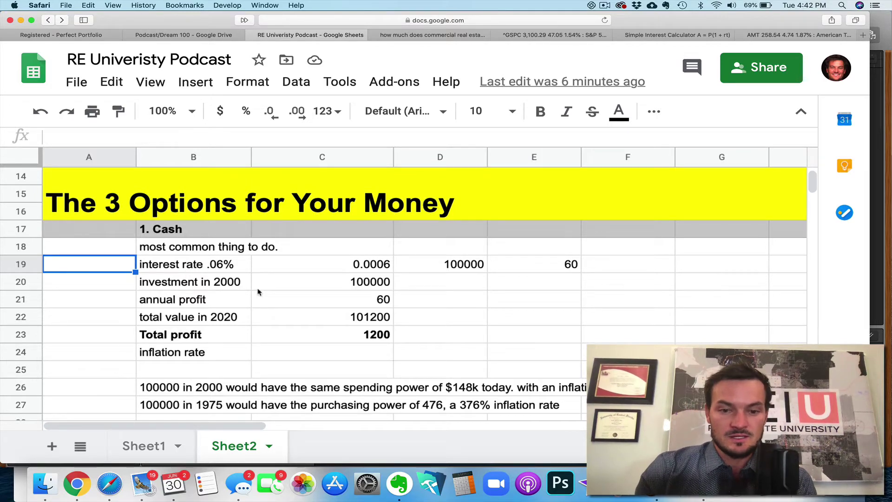
scroll(280, 334, down, 4)
scroll(279, 335, up, 4)
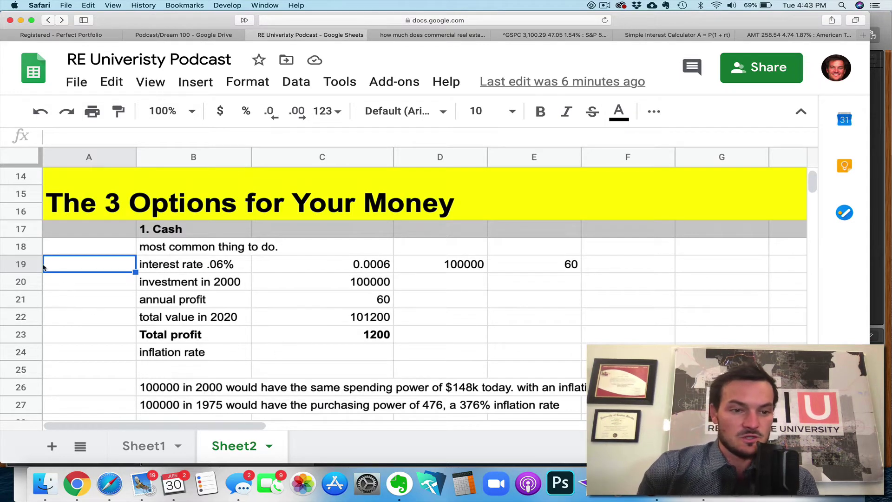
Highlight the Cash rows: note, interest rate, 2000 investment, annual profit, 2020 total value, total profit
click(23, 250)
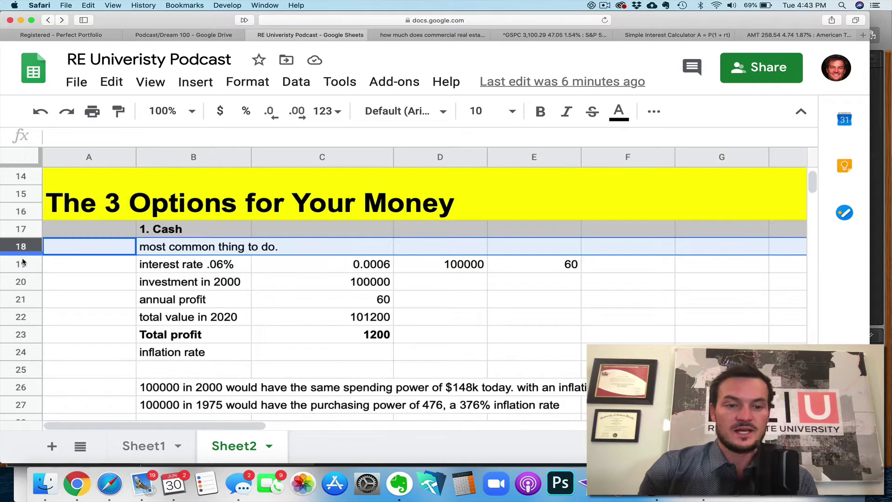
click(22, 263)
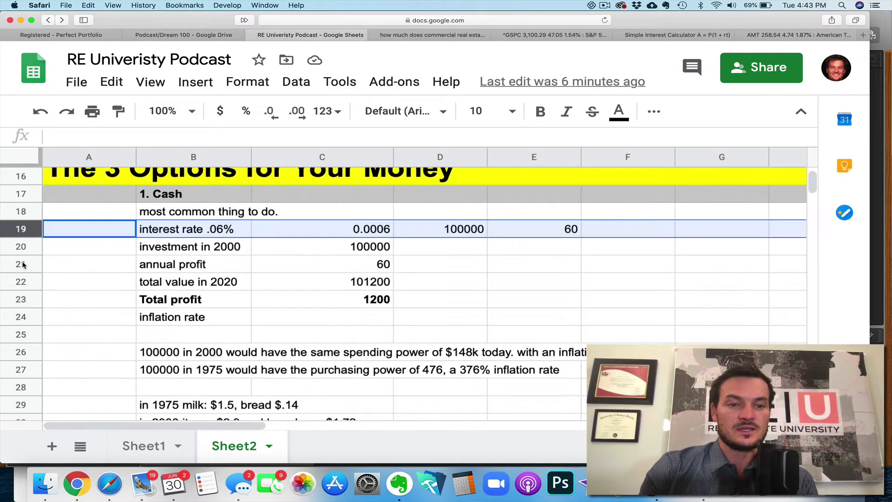
scroll(22, 264, down, 1)
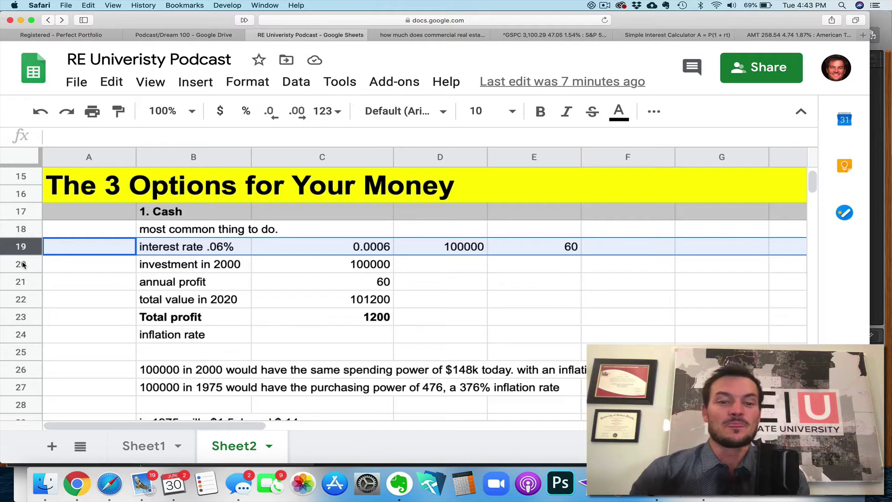
click(20, 264)
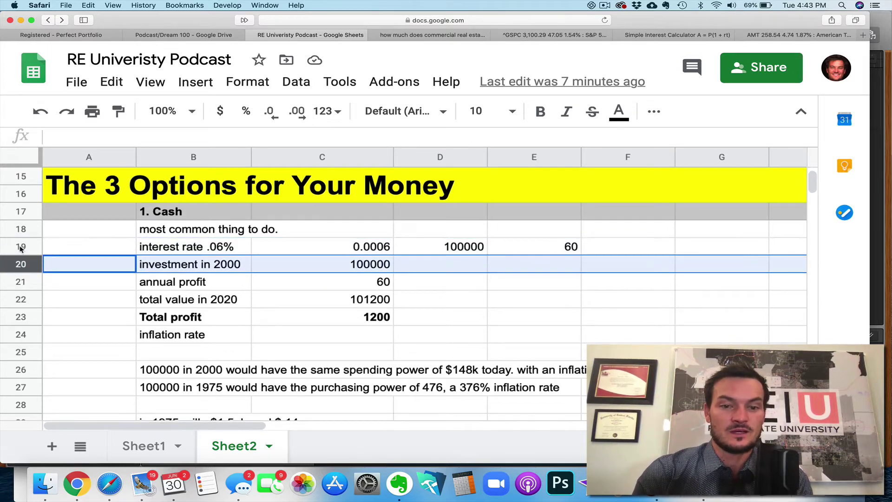
click(21, 282)
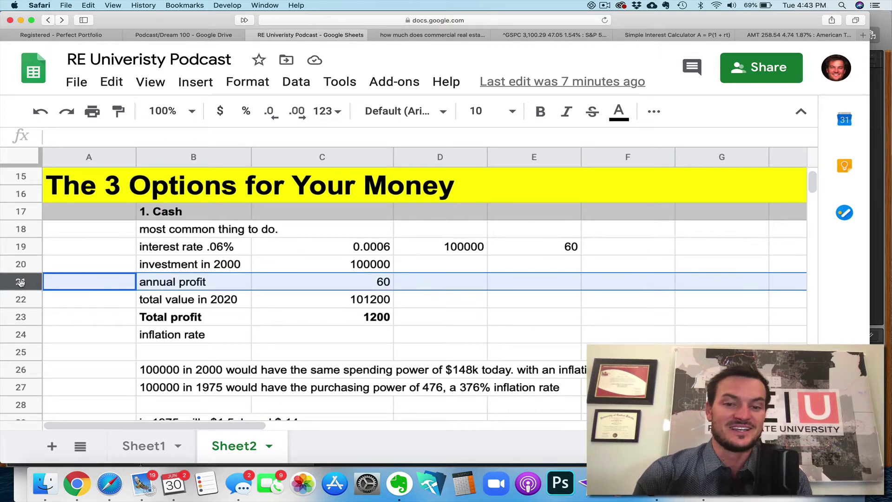
click(21, 265)
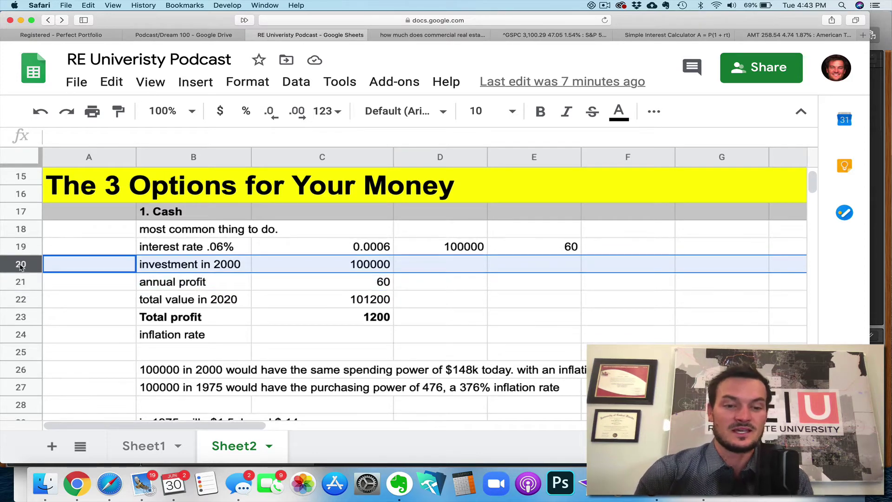
click(21, 299)
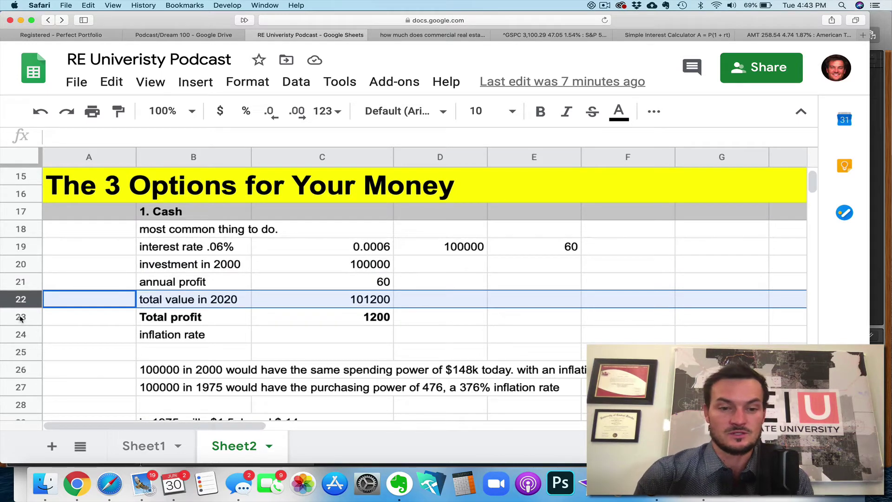
click(20, 319)
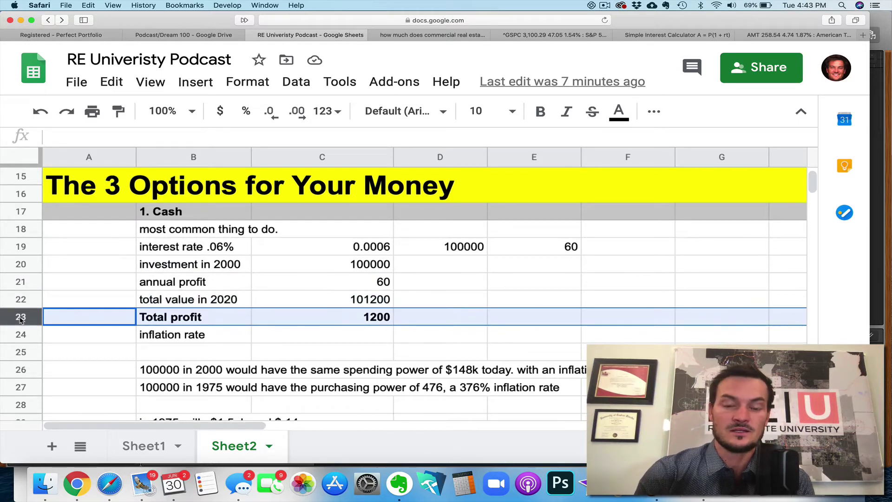
click(21, 301)
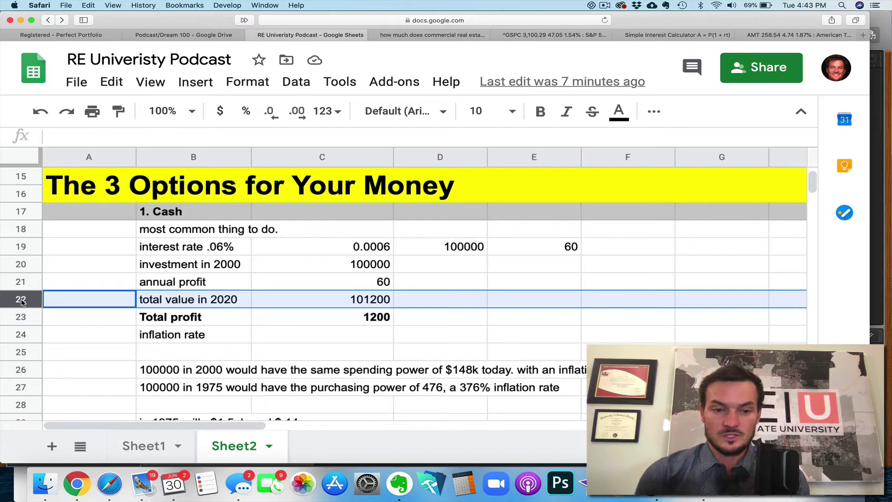
scroll(21, 302, down, 3)
scroll(21, 302, up, 3)
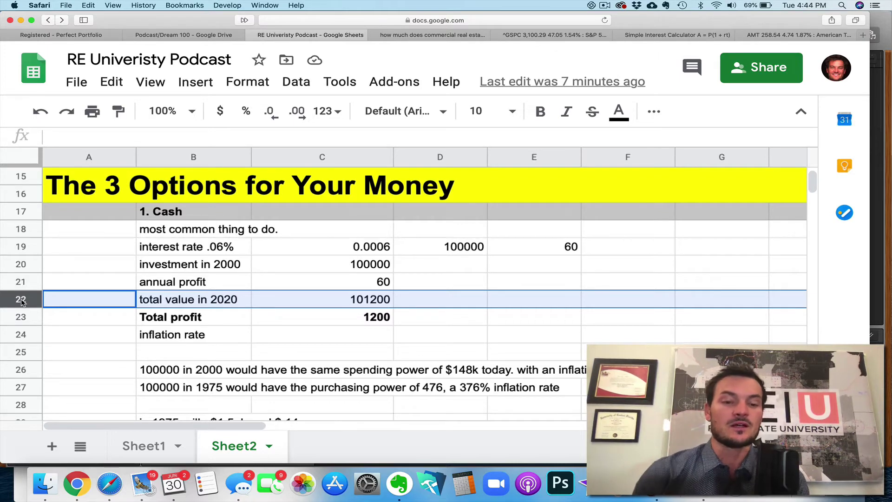
scroll(21, 302, down, 1)
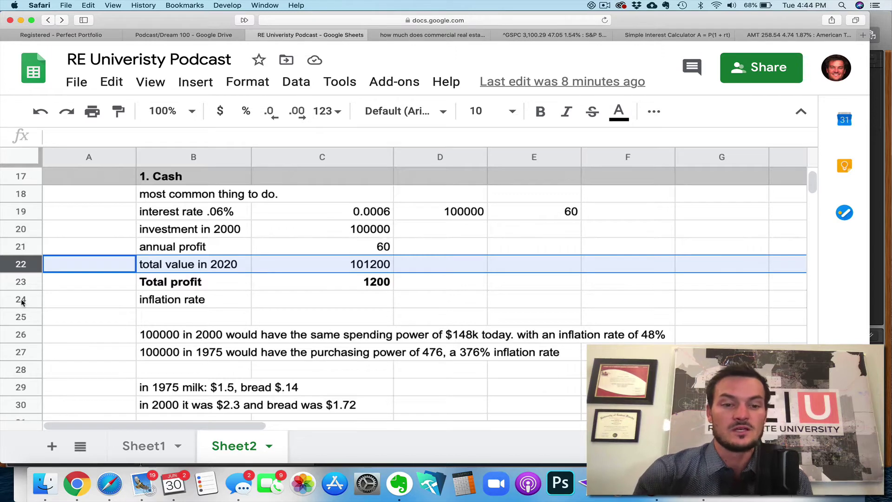
click(51, 336)
scroll(78, 344, down, 1)
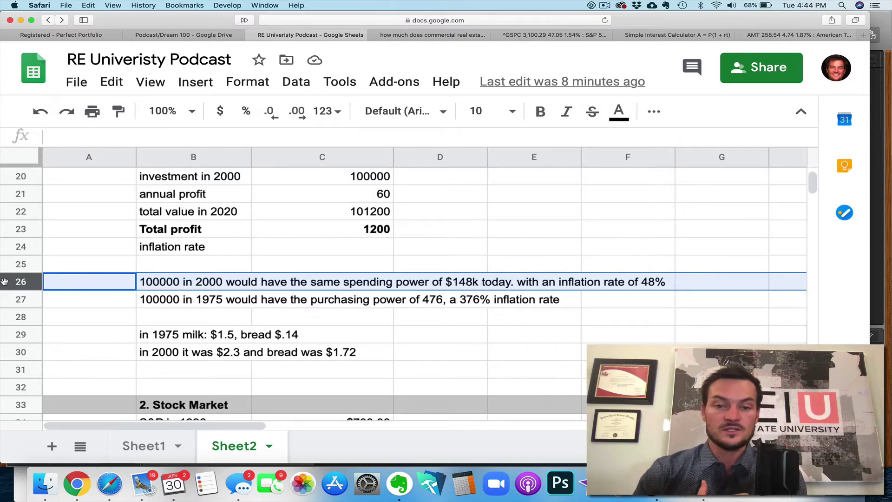
click(9, 298)
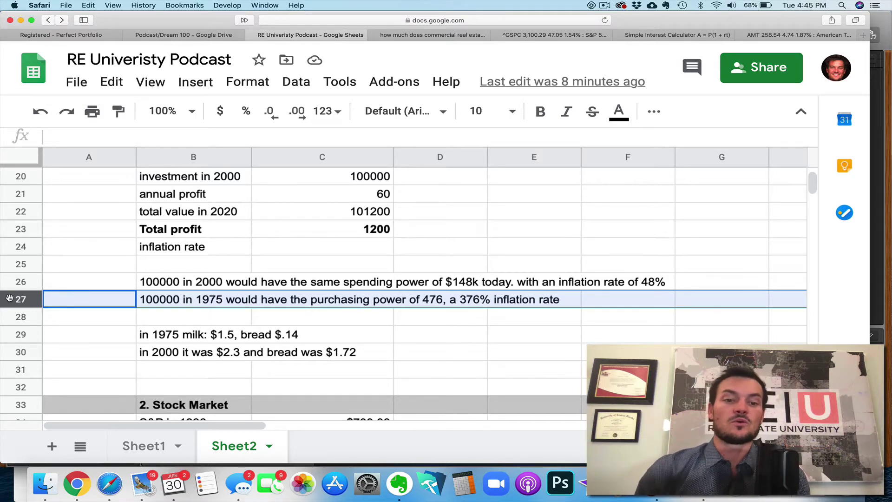
click(10, 334)
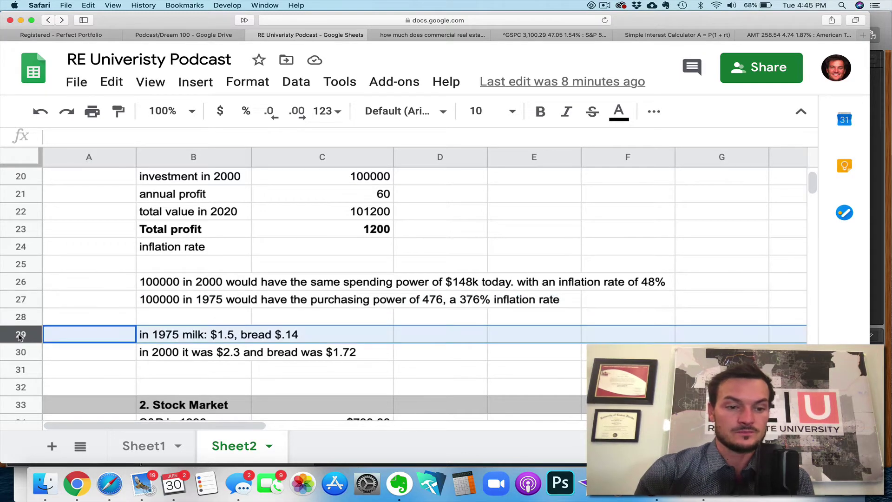
scroll(170, 335, down, 2)
scroll(168, 335, up, 3)
scroll(170, 334, down, 6)
scroll(171, 335, up, 2)
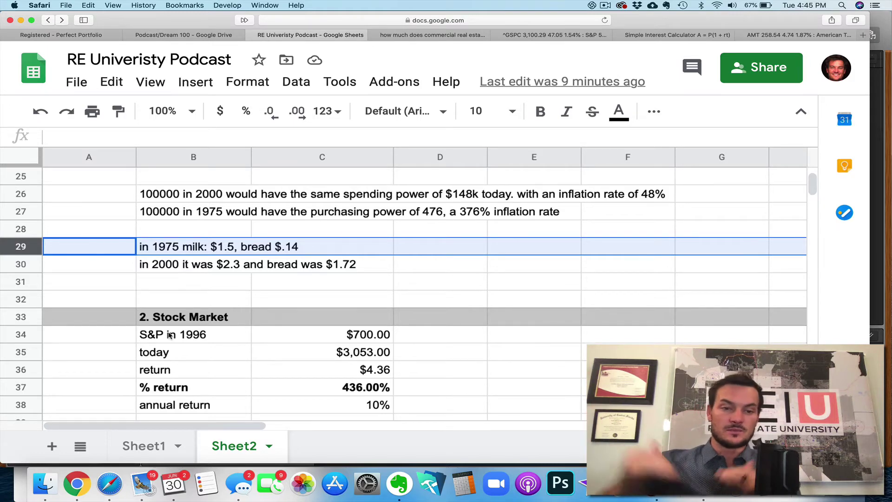
click(25, 264)
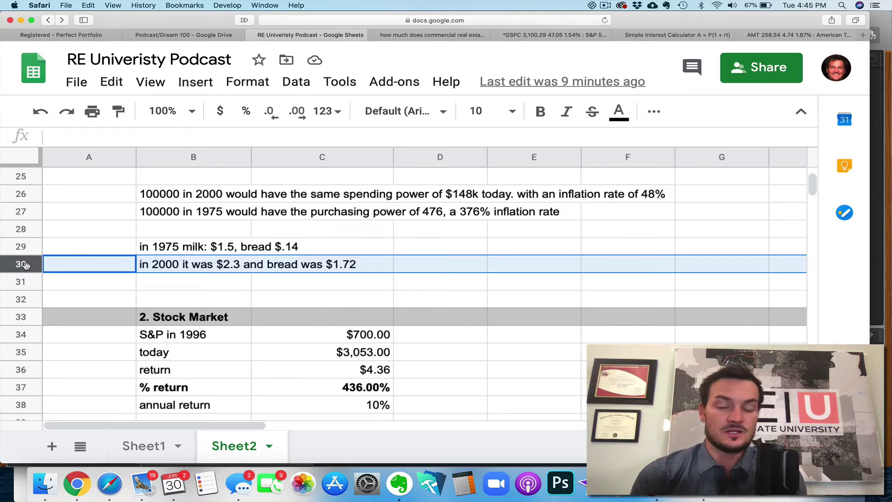
scroll(26, 265, up, 3)
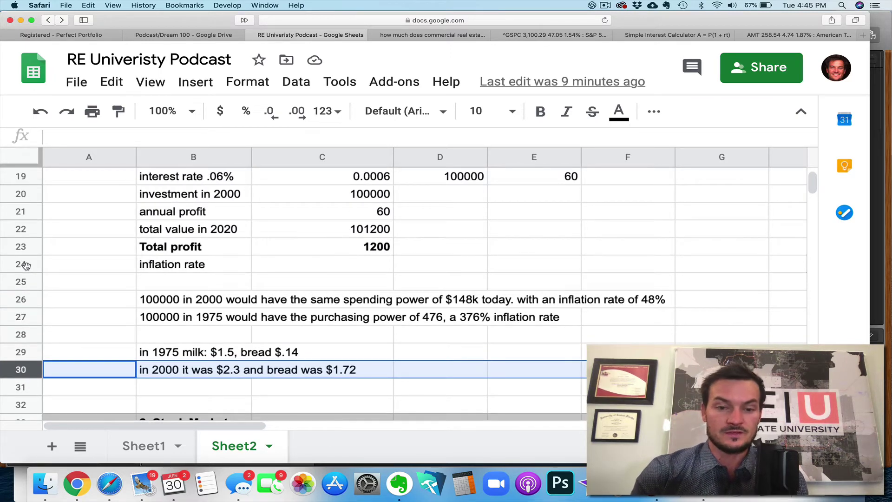
scroll(29, 249, up, 1)
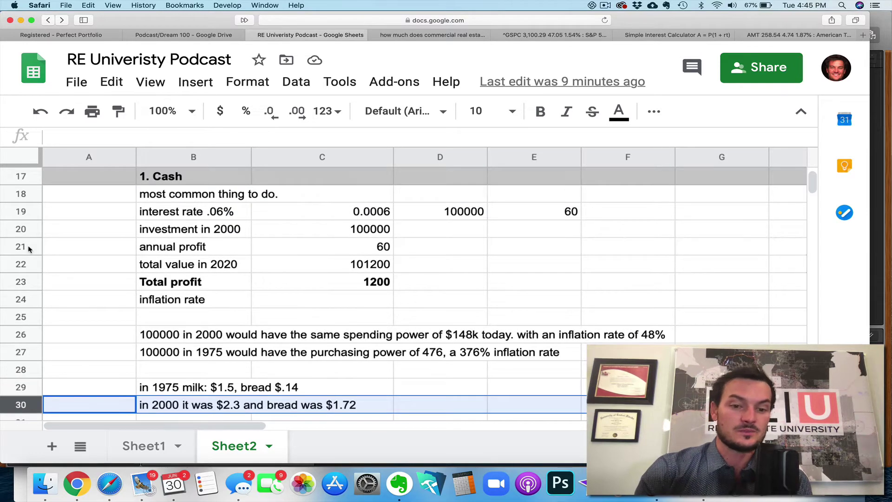
scroll(44, 285, down, 3)
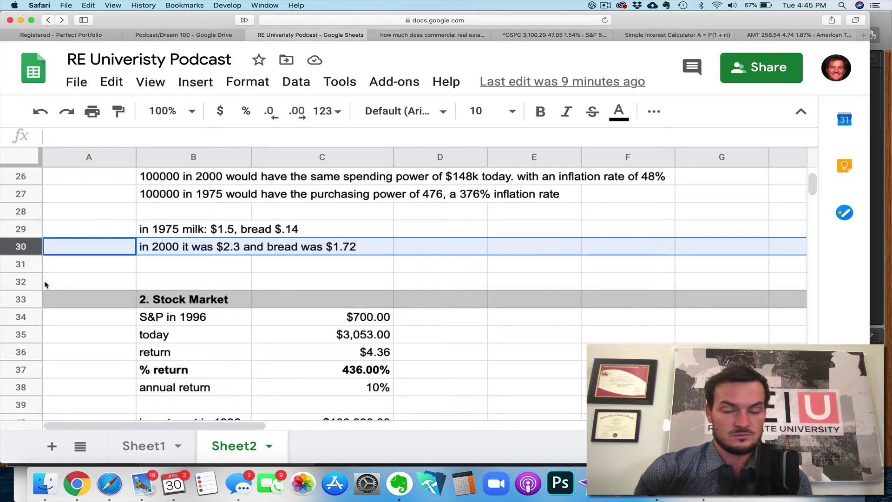
scroll(78, 320, down, 1)
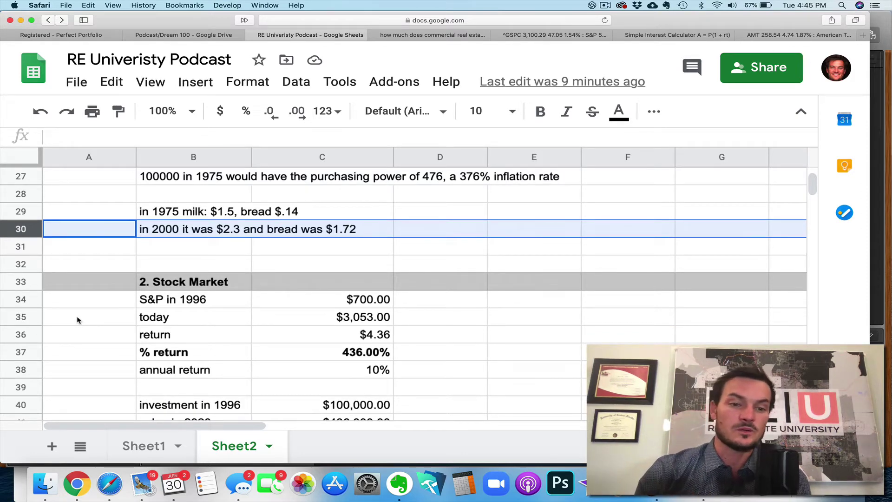
scroll(95, 342, down, 2)
scroll(94, 341, down, 1)
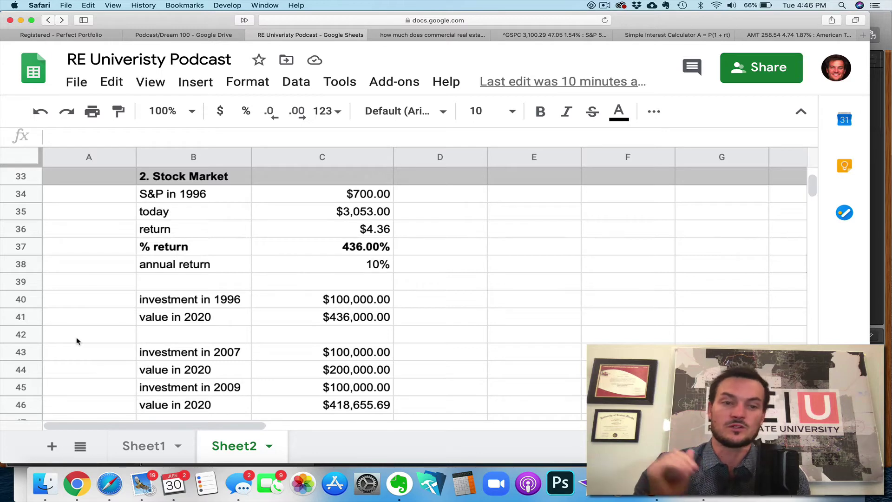
Highlight the S&P in 1996 row, then switch to the Yahoo Finance ^GSPC chart
click(13, 195)
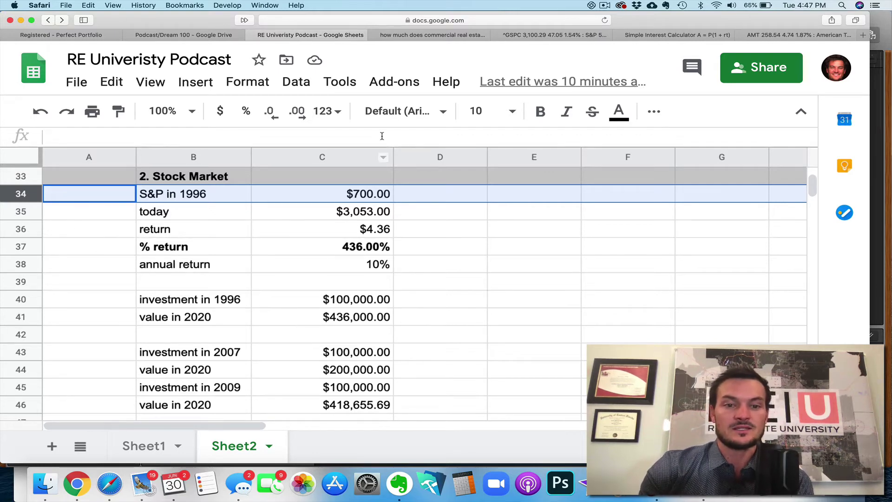
click(543, 36)
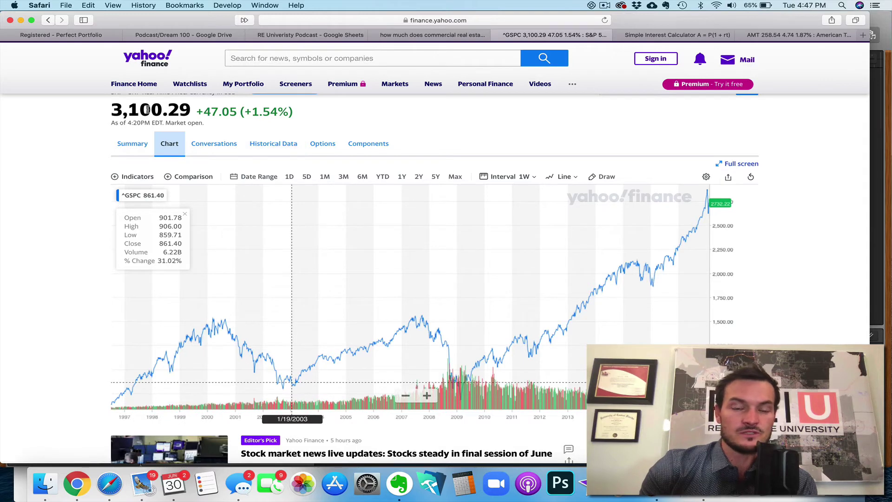
Scroll the Yahoo Finance S&P 500 page to view the long-term chart history
scroll(651, 244, up, 5)
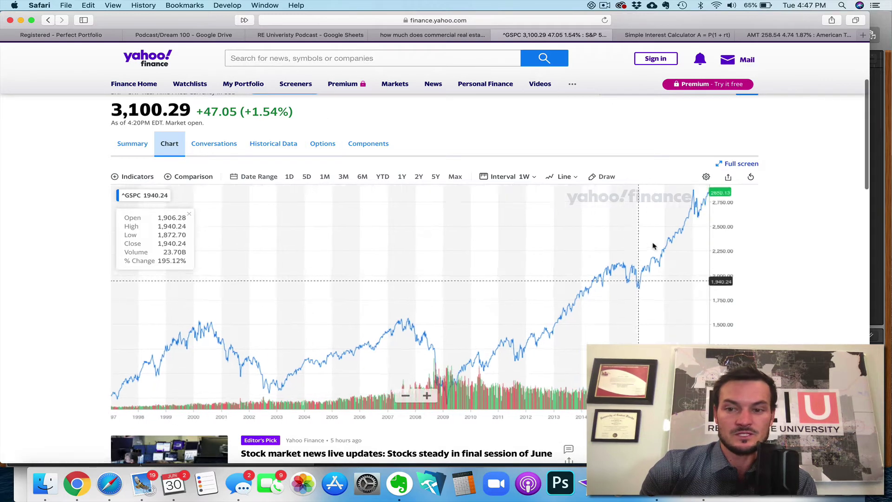
scroll(652, 242, up, 3)
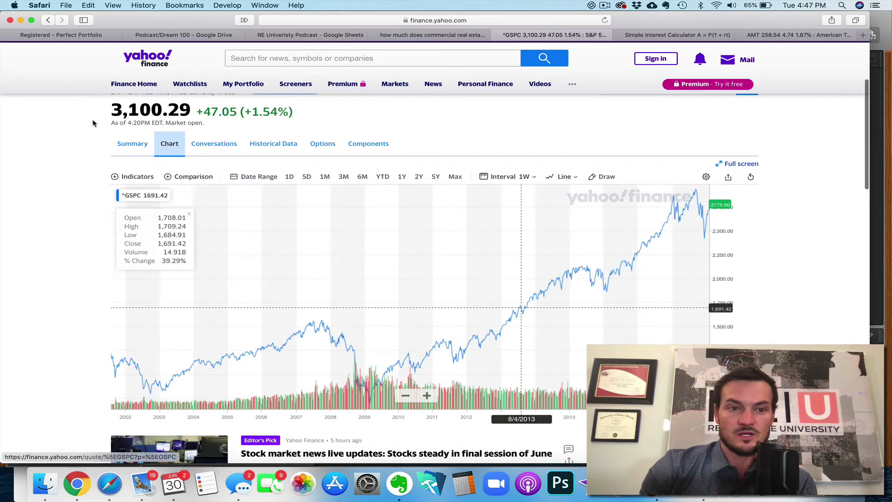
Back in the spreadsheet, check the S&P today value of $3,053
click(318, 36)
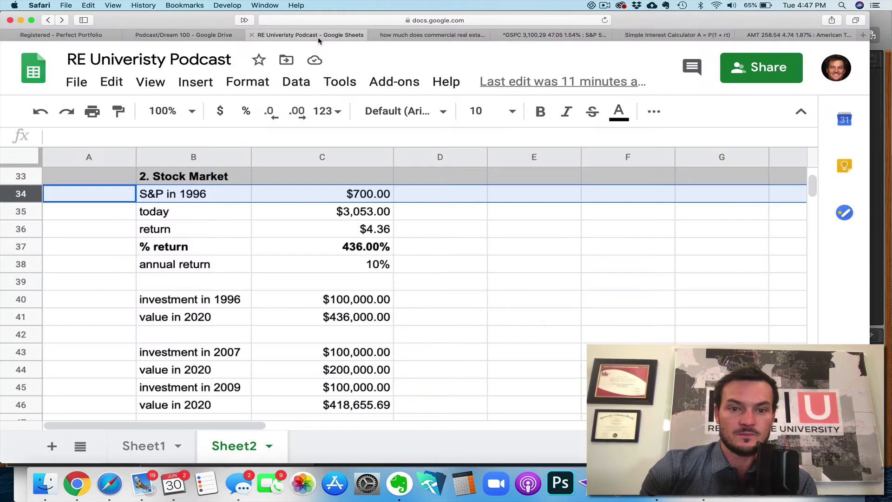
click(233, 221)
click(335, 214)
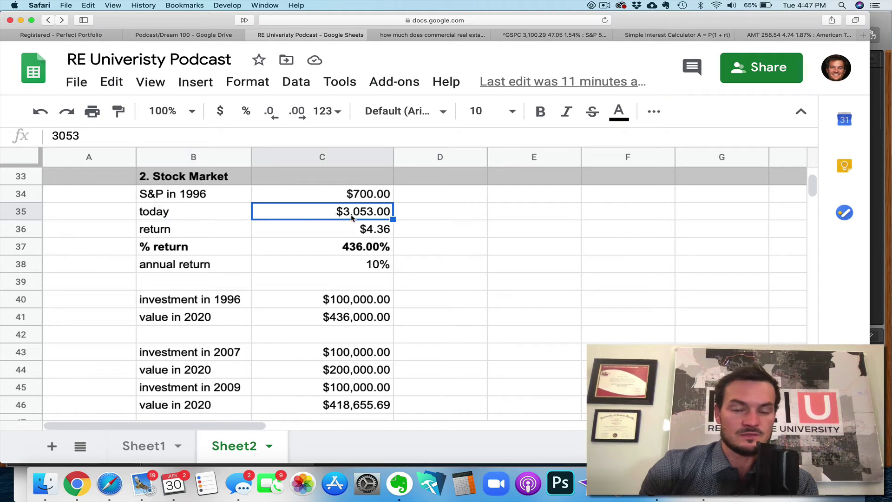
click(33, 217)
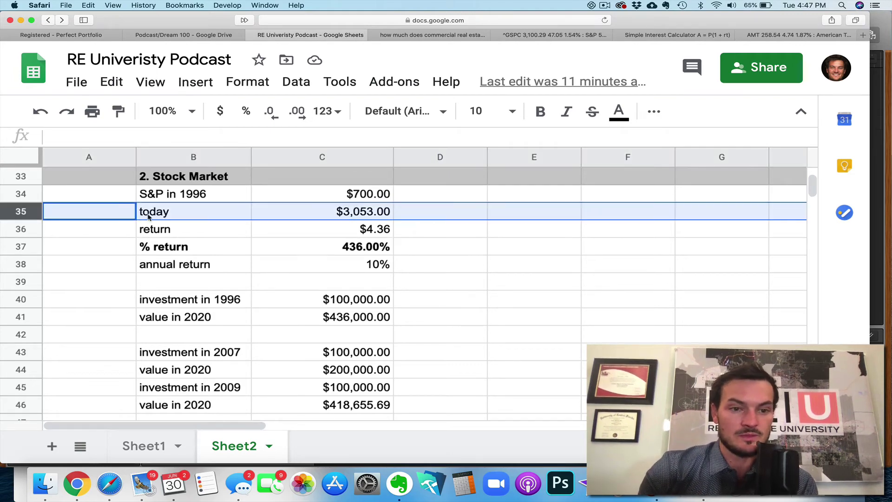
click(331, 213)
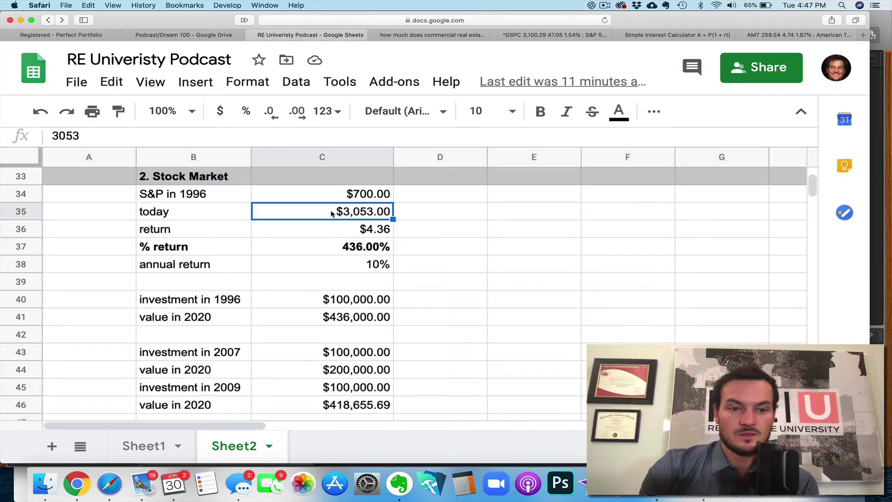
Inspect the return formula, undoing an accidental move of it into the today row
double_click(311, 236)
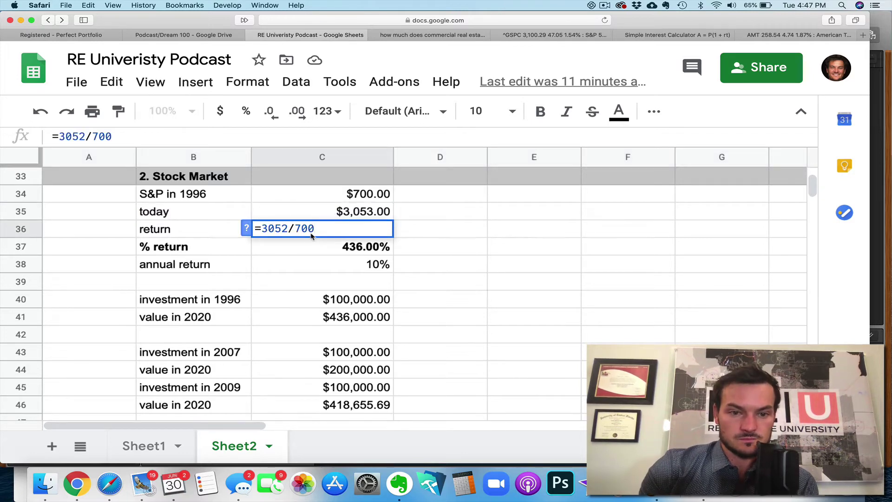
key(Return)
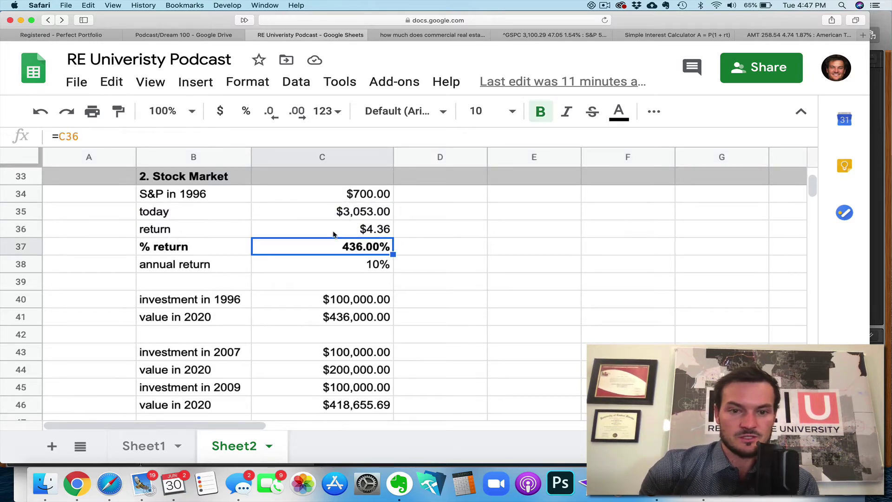
click(328, 228)
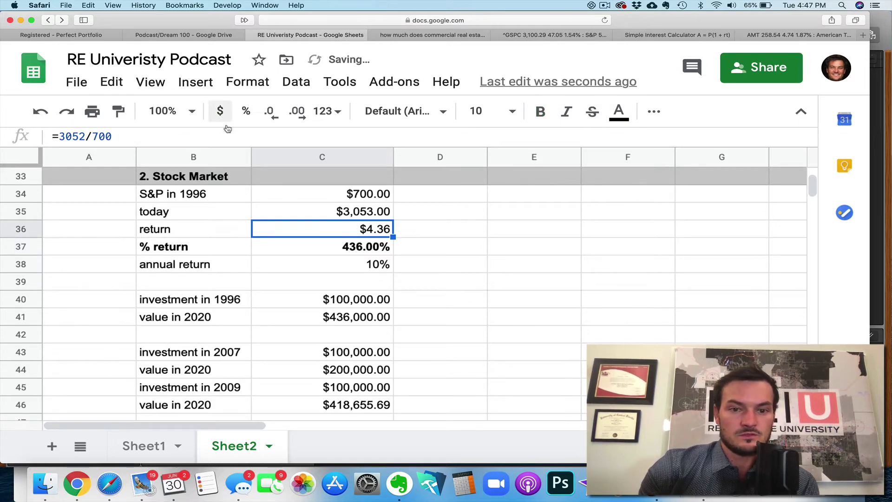
drag(331, 220, 331, 217)
key(Return)
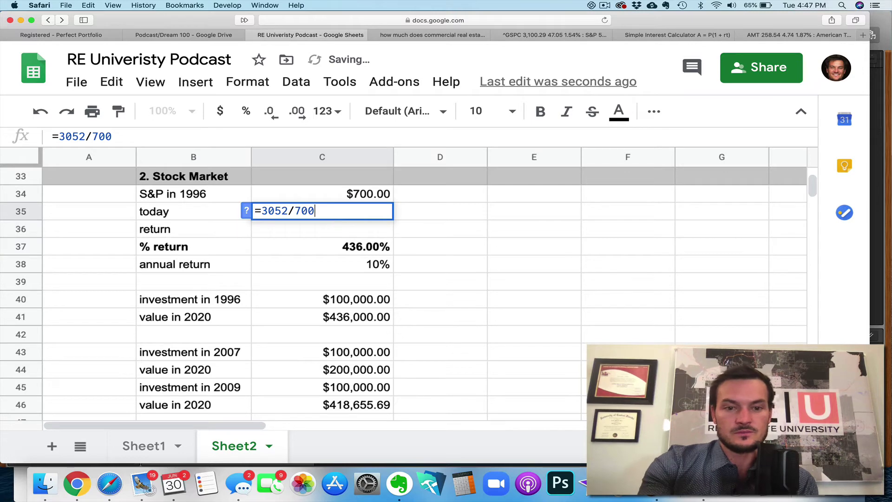
key(Return)
key(super+z)
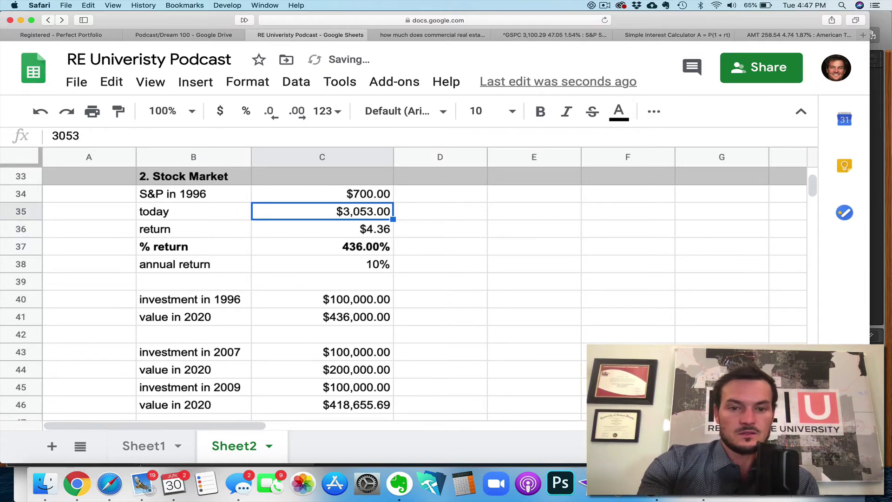
click(386, 237)
double_click(337, 229)
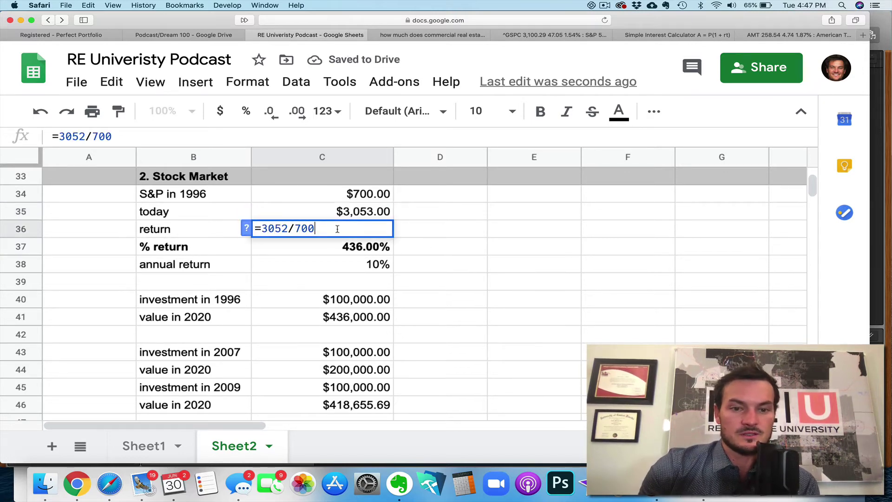
key(Return)
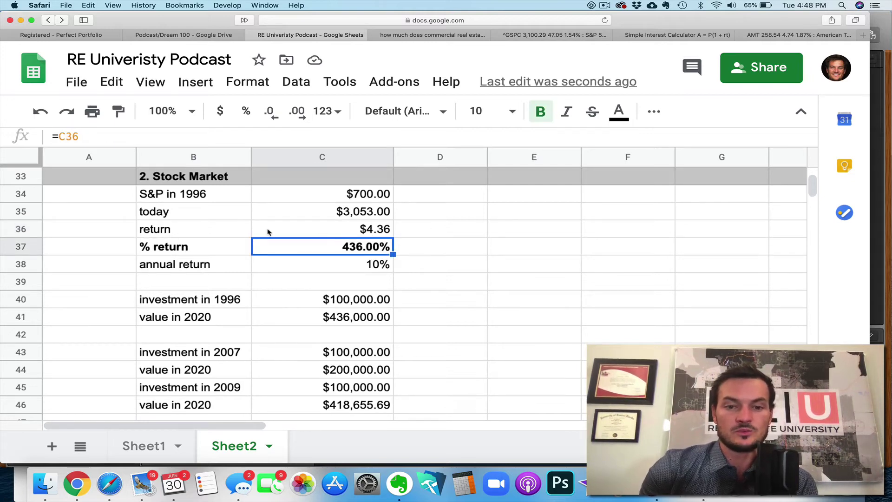
Review the return, S&P in 1996, % return and annual return labels
click(201, 234)
click(181, 201)
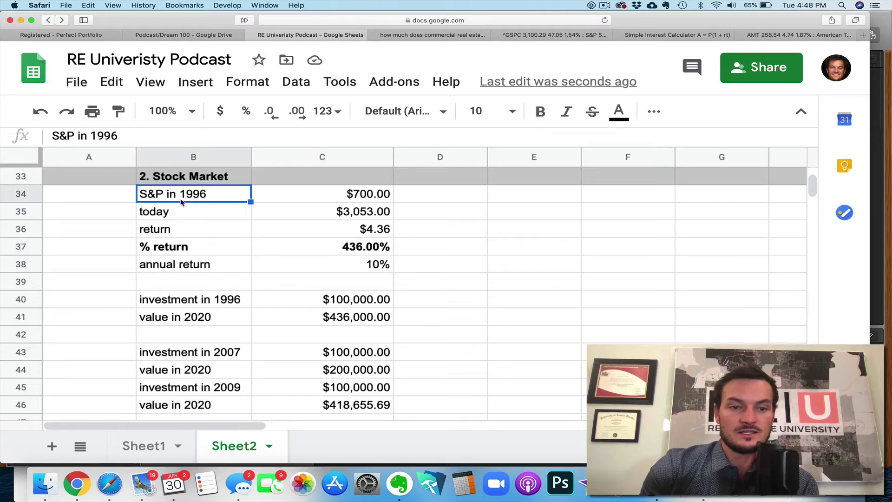
click(180, 248)
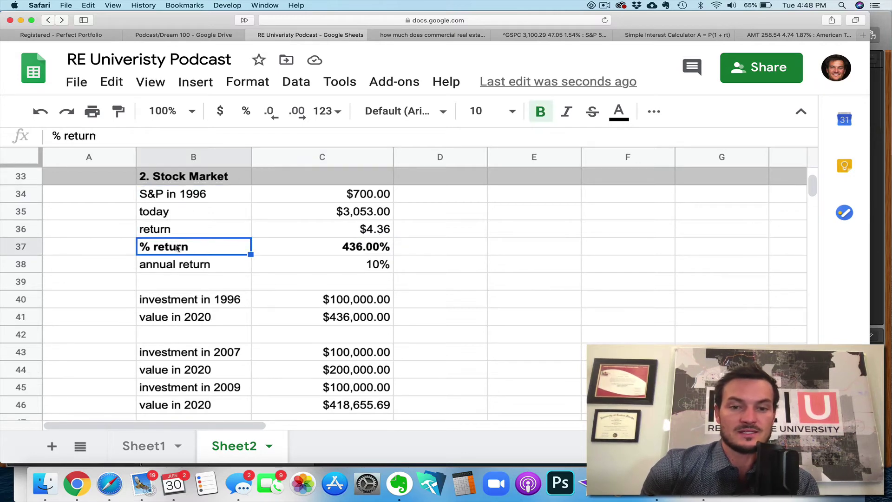
click(26, 262)
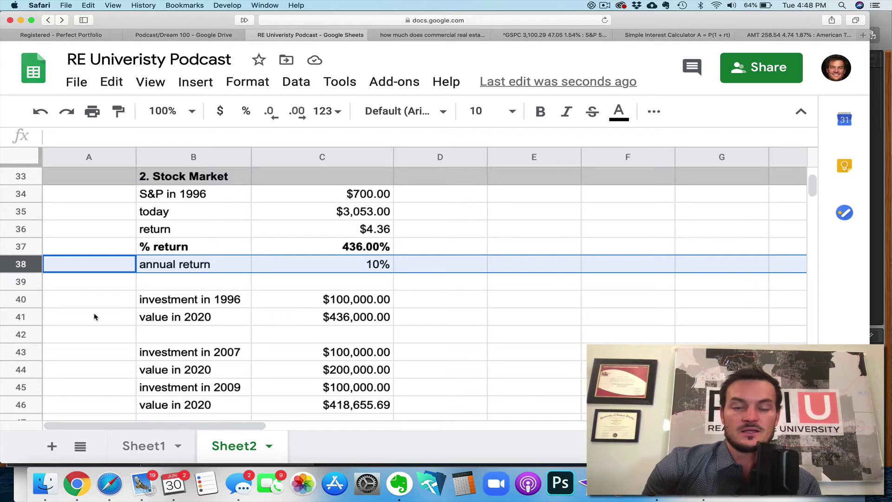
scroll(94, 317, down, 2)
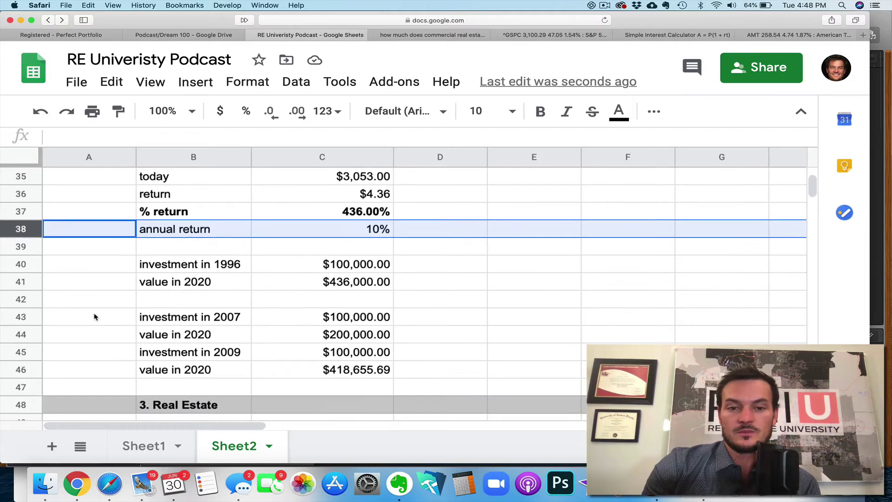
scroll(94, 316, up, 2)
scroll(95, 316, down, 1)
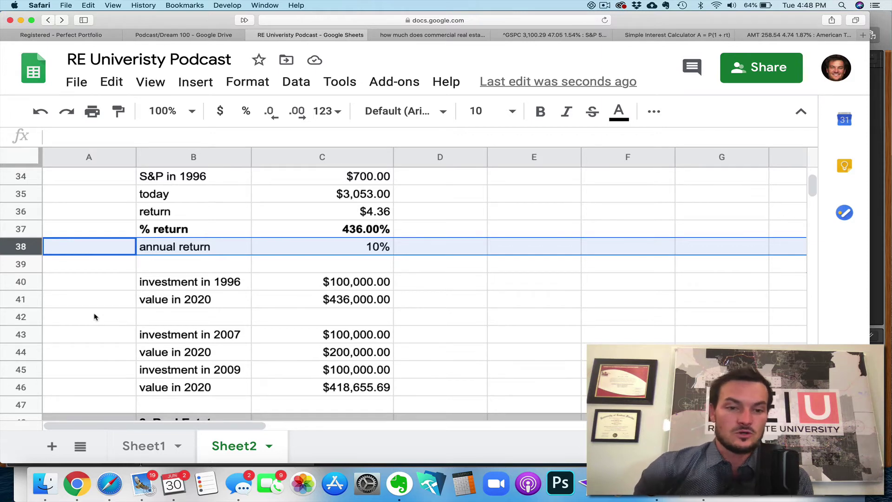
click(13, 286)
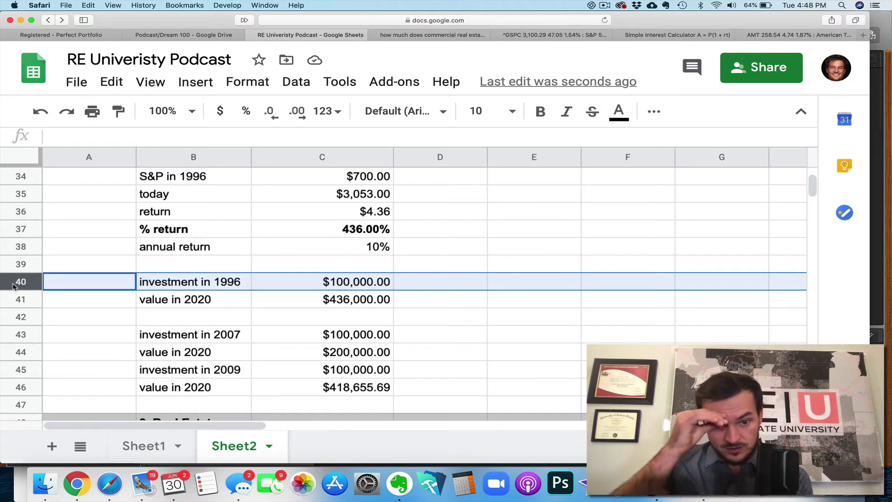
click(13, 298)
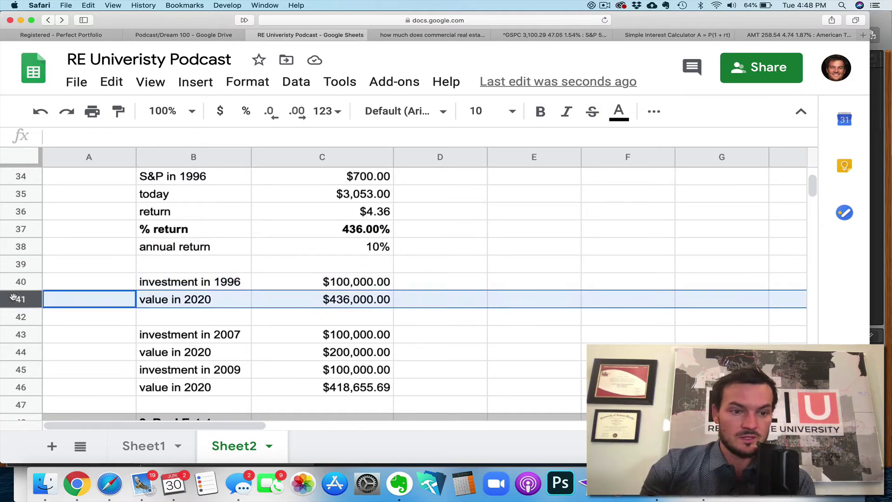
click(208, 283)
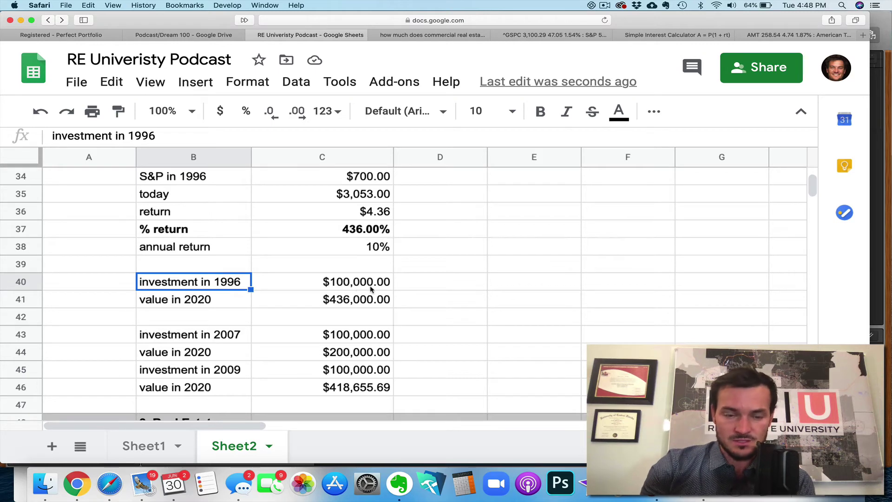
click(356, 301)
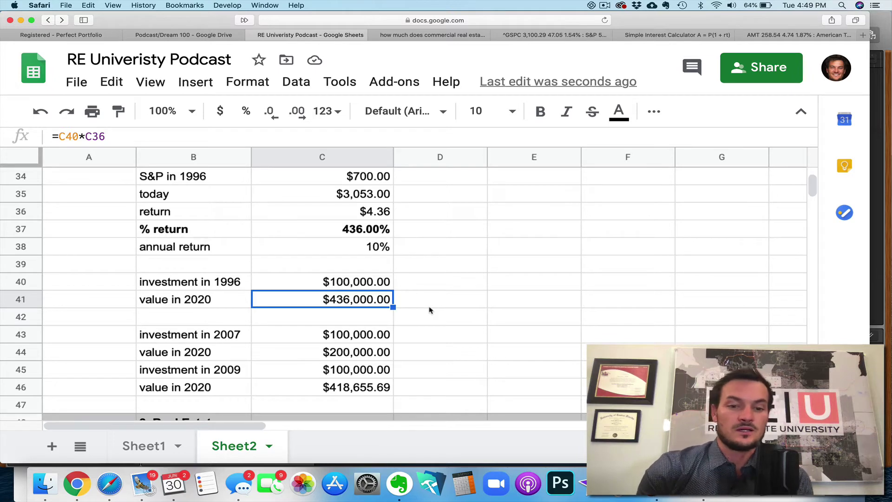
scroll(430, 309, down, 1)
click(20, 283)
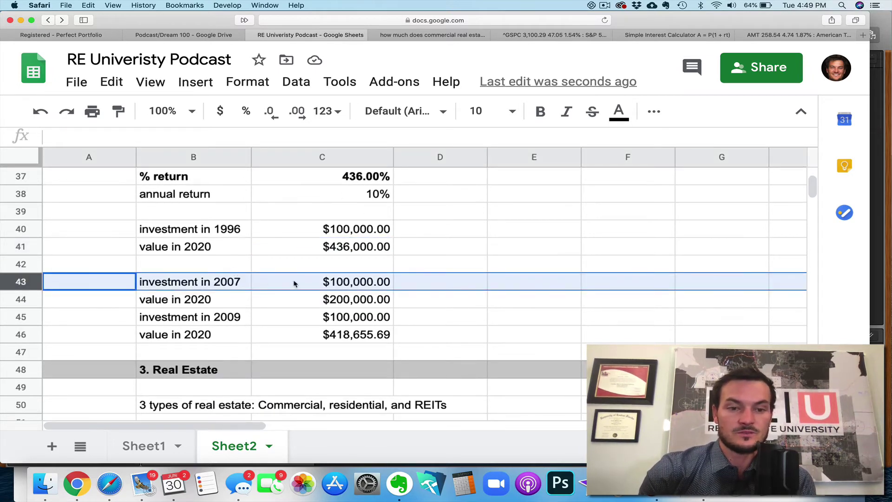
click(321, 283)
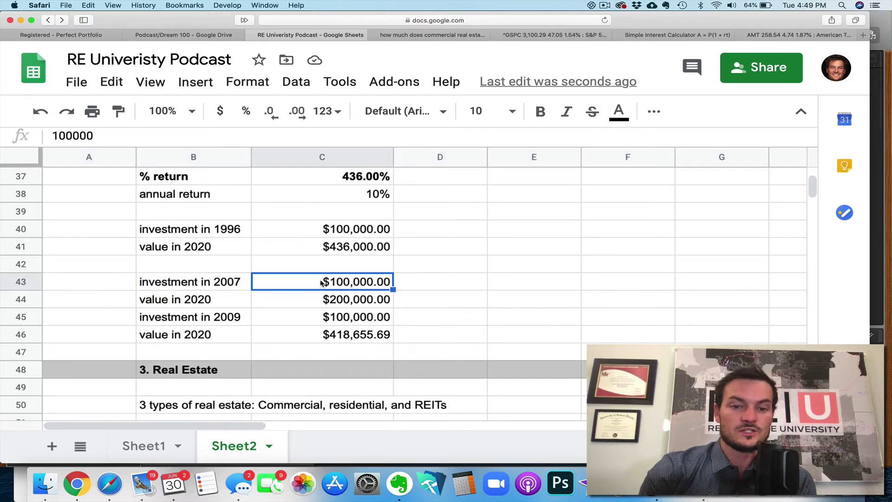
click(433, 36)
click(518, 35)
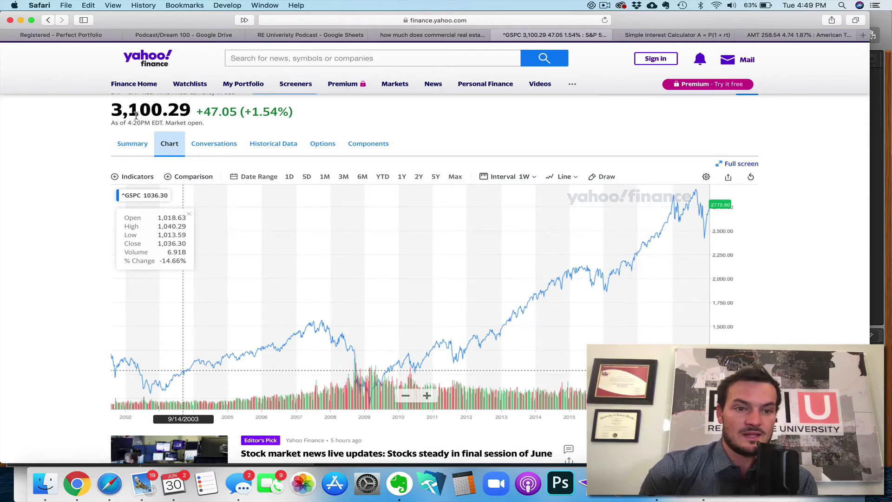
click(310, 35)
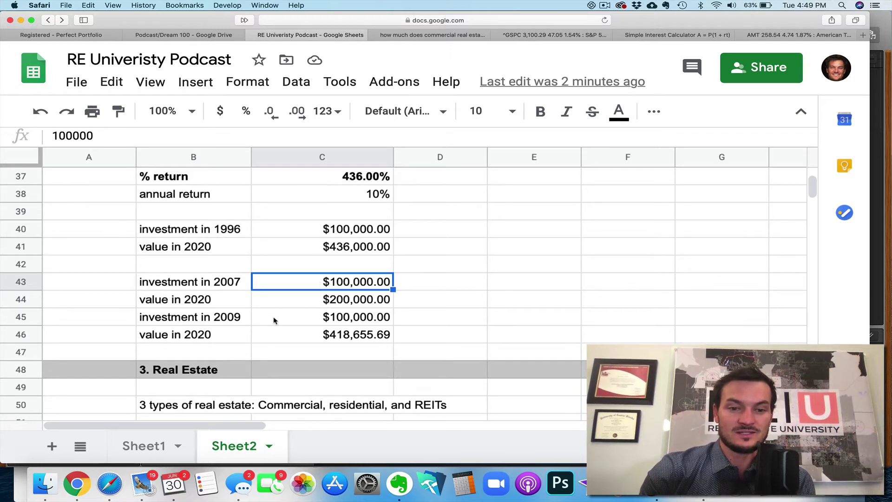
click(221, 318)
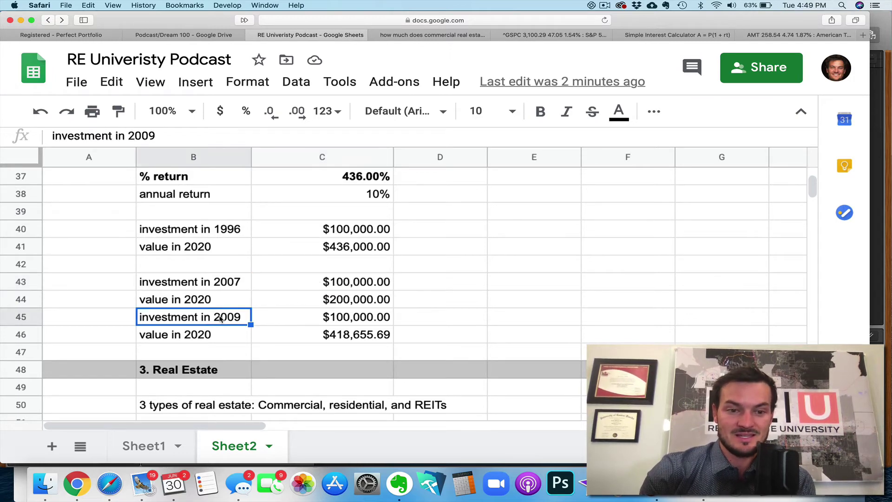
click(415, 33)
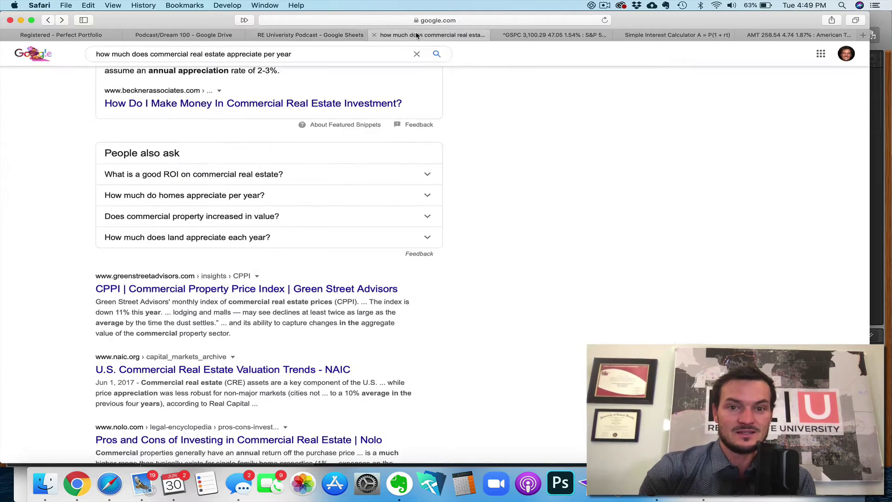
click(553, 34)
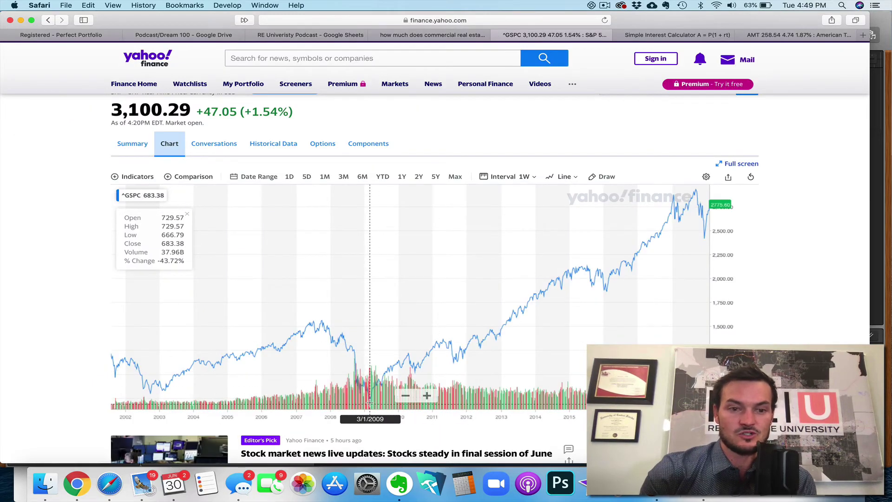
click(309, 35)
click(311, 336)
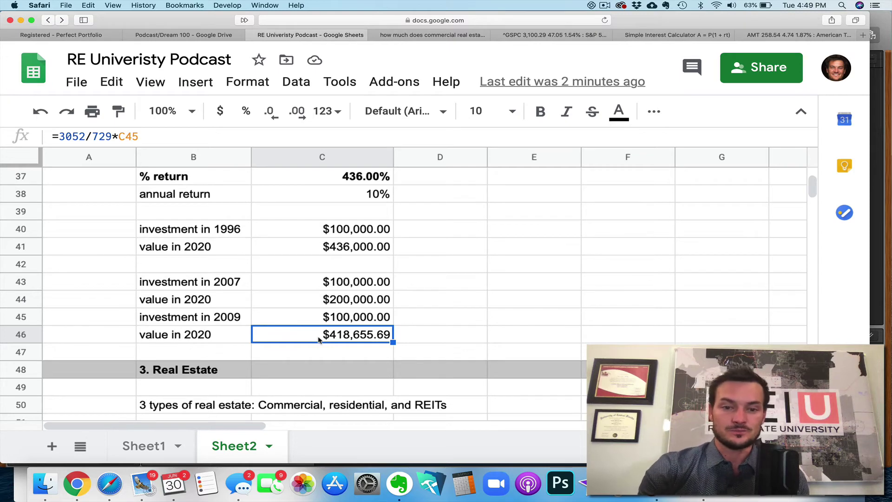
Scroll to the stock results showing $200,000 and $418,655.69 values in 2020
scroll(319, 340, up, 1)
scroll(318, 340, up, 2)
scroll(319, 339, down, 2)
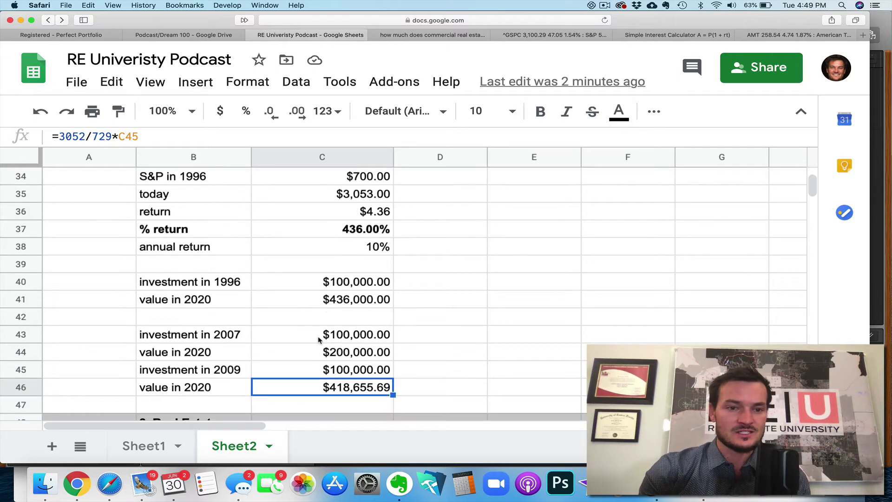
scroll(319, 340, up, 1)
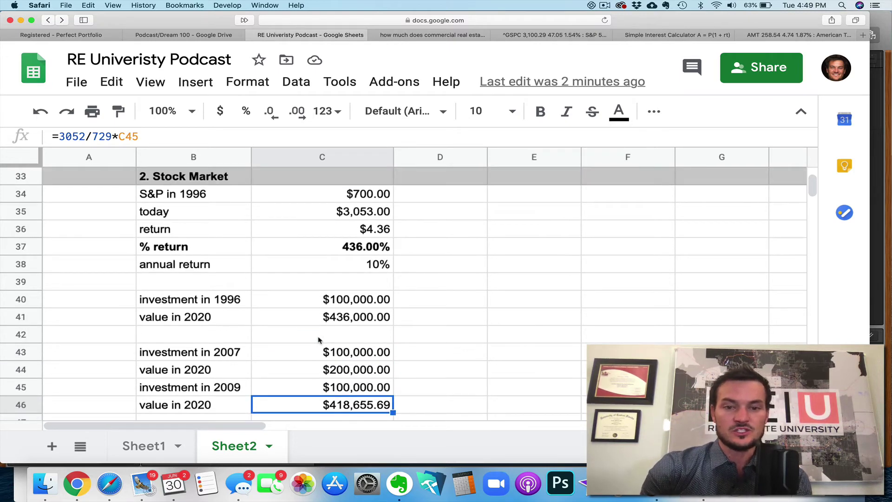
scroll(319, 340, down, 1)
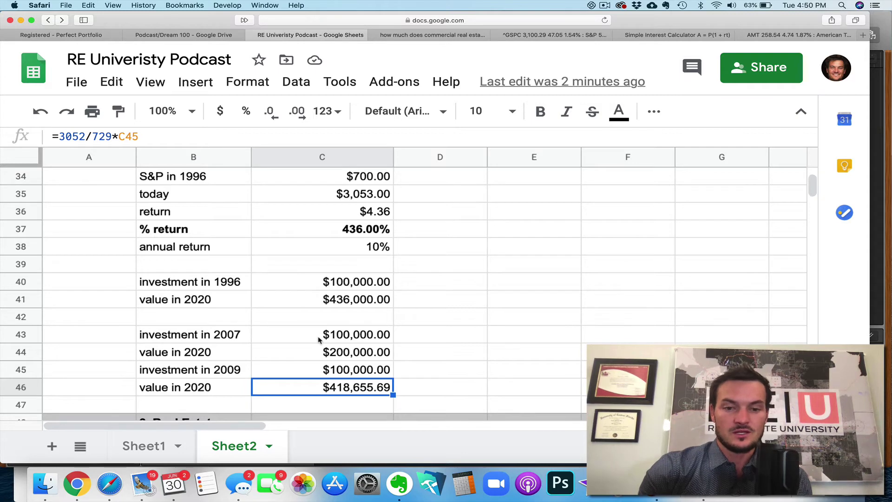
scroll(485, 384, up, 4)
scroll(485, 384, down, 4)
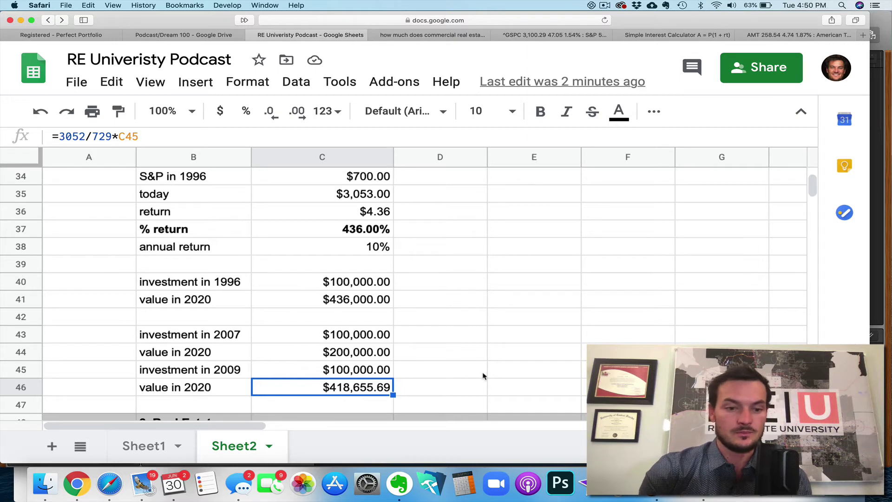
scroll(484, 375, up, 2)
scroll(484, 374, down, 2)
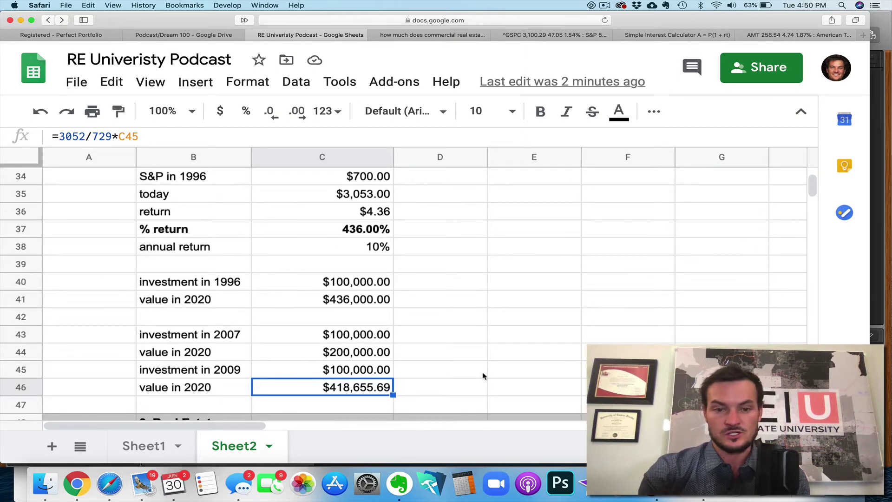
scroll(483, 375, up, 2)
scroll(483, 375, down, 2)
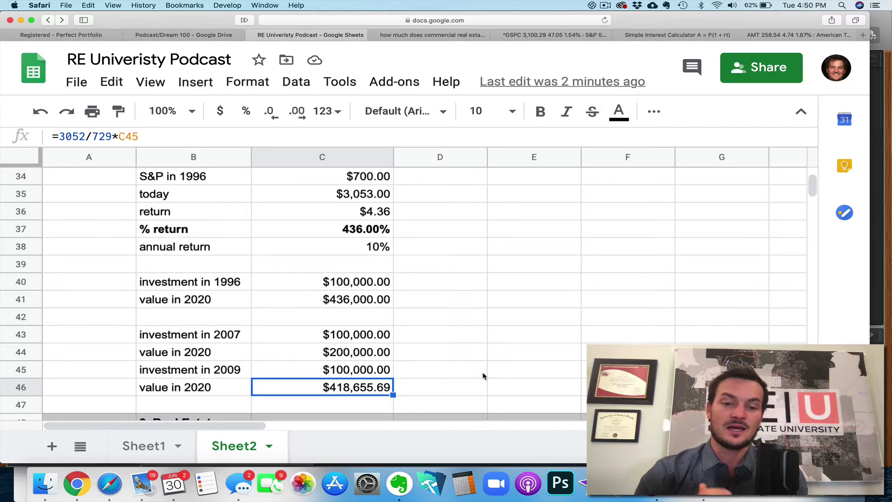
scroll(483, 375, up, 2)
scroll(483, 376, down, 2)
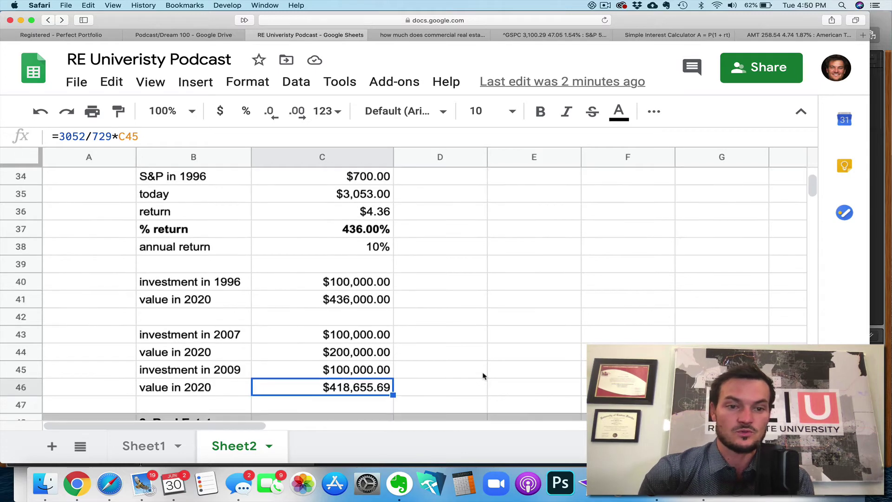
scroll(483, 375, down, 1)
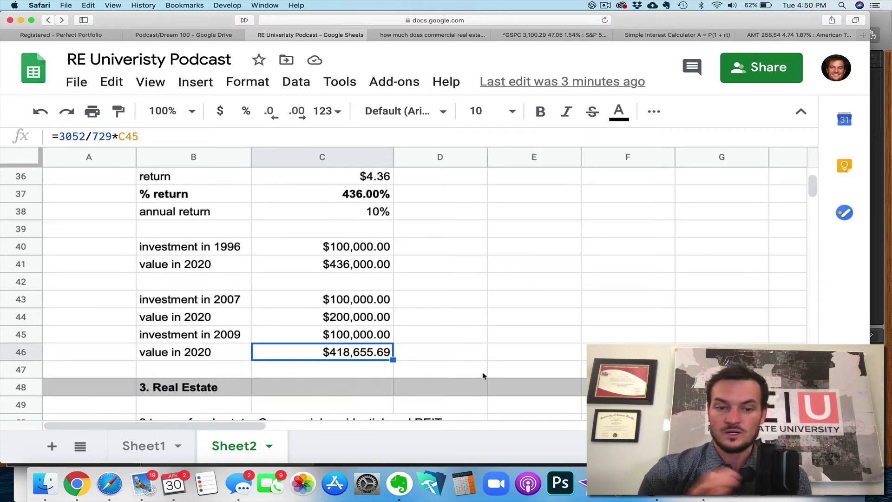
scroll(483, 375, down, 4)
Scroll to Residential and point out purchase price, down payment, annual rent and annual expenses
scroll(483, 375, down, 2)
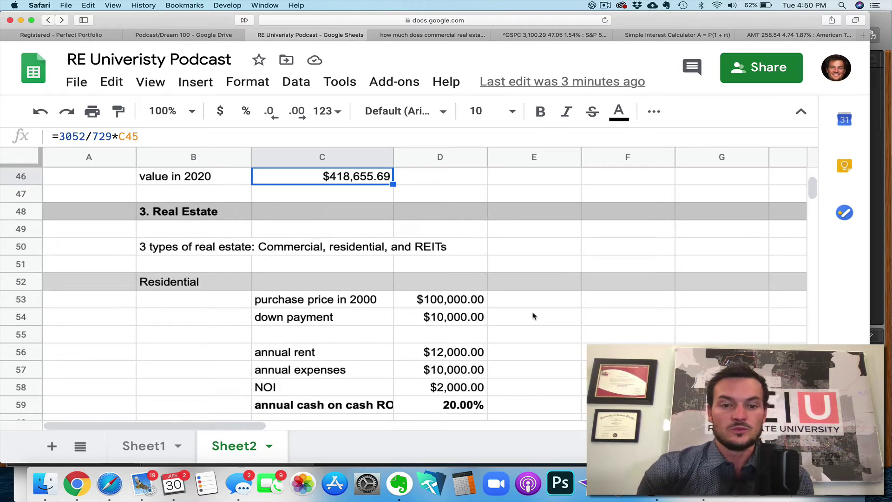
scroll(533, 316, down, 2)
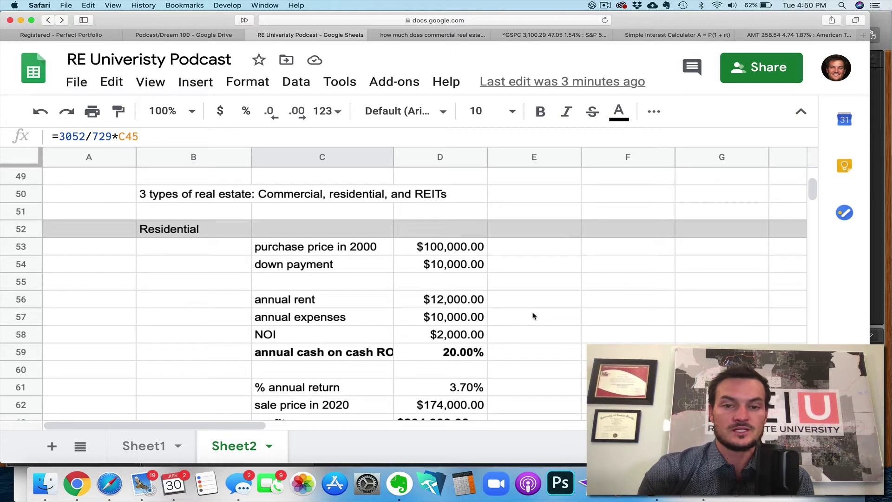
scroll(533, 316, down, 1)
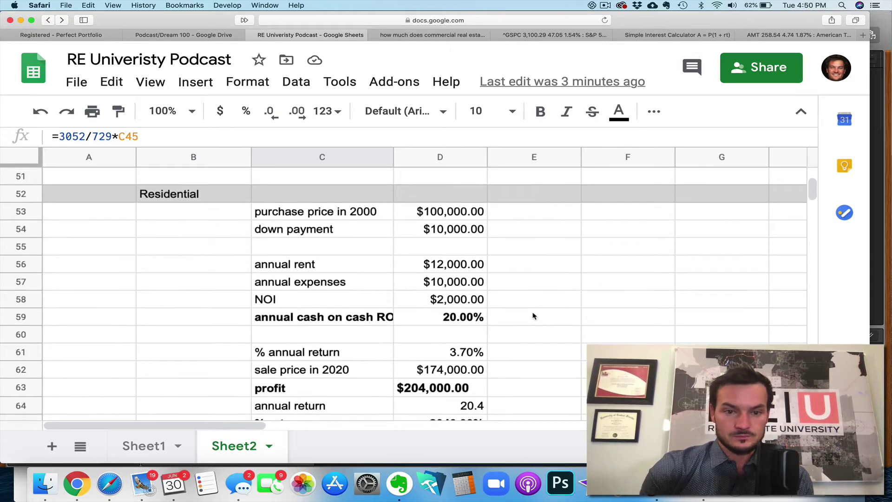
scroll(45, 255, down, 1)
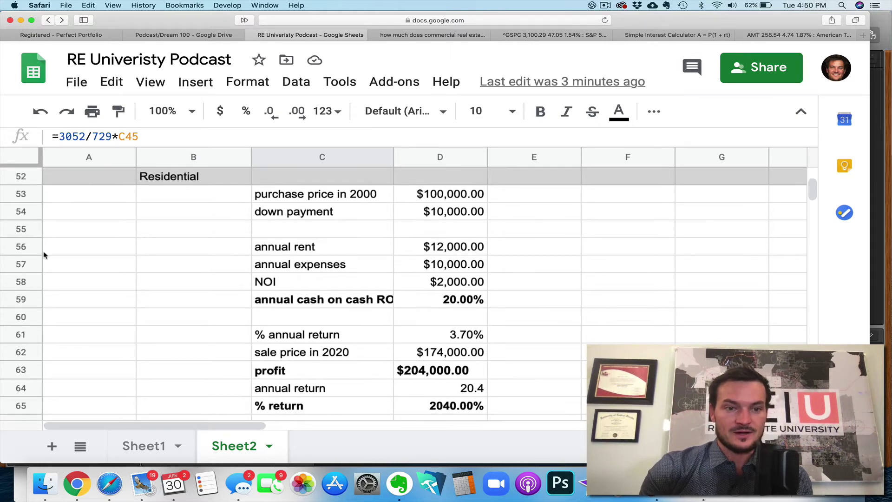
click(331, 200)
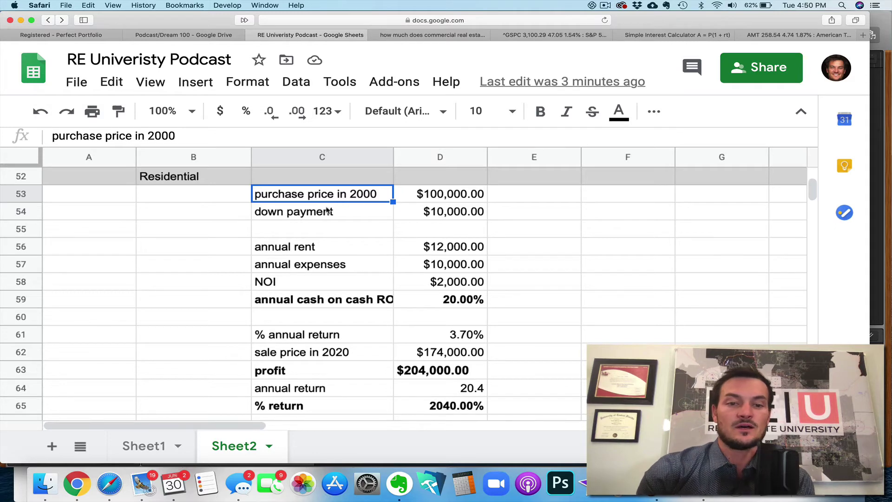
click(326, 211)
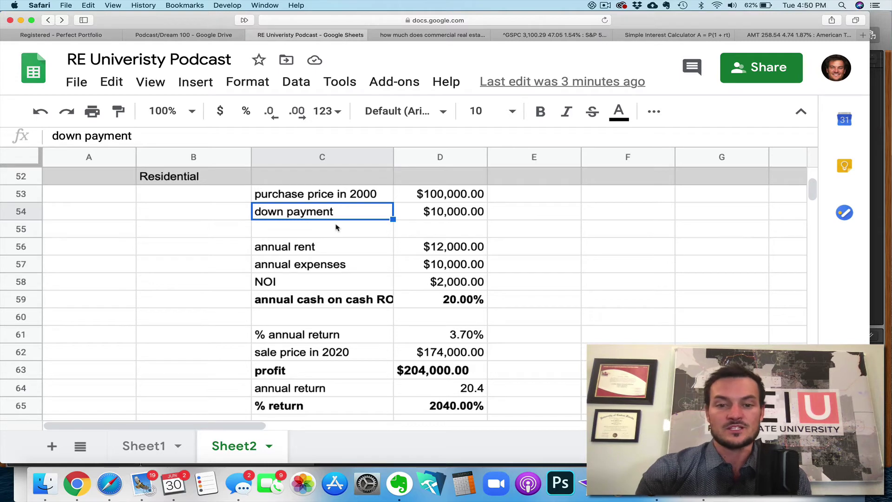
click(327, 247)
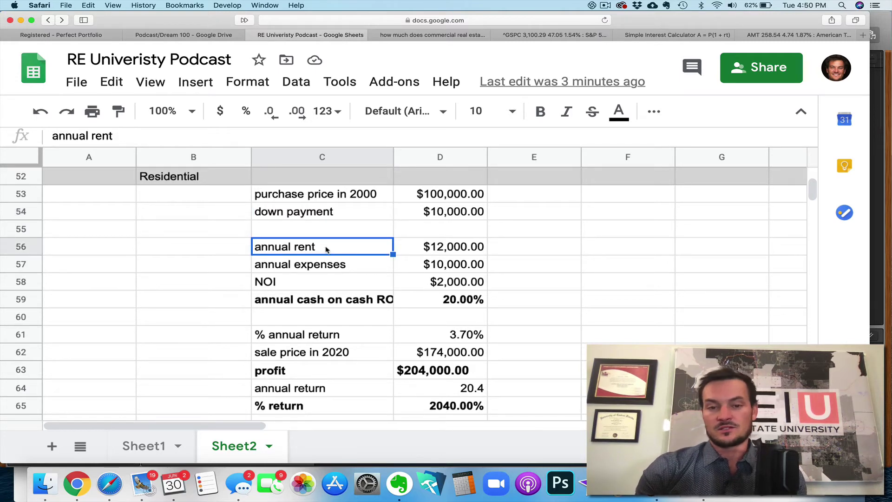
click(367, 267)
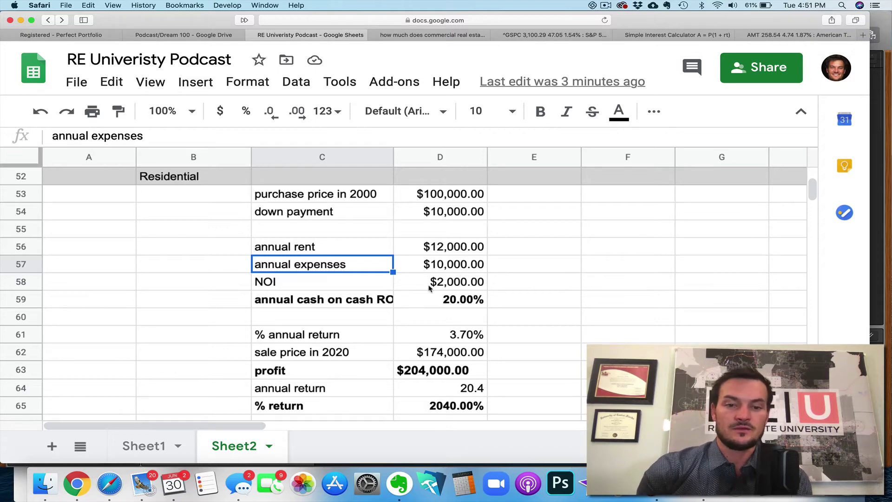
Highlight the rent, expenses, NOI and cash-on-cash ROI rows, then down payment and $100,000 price
click(24, 248)
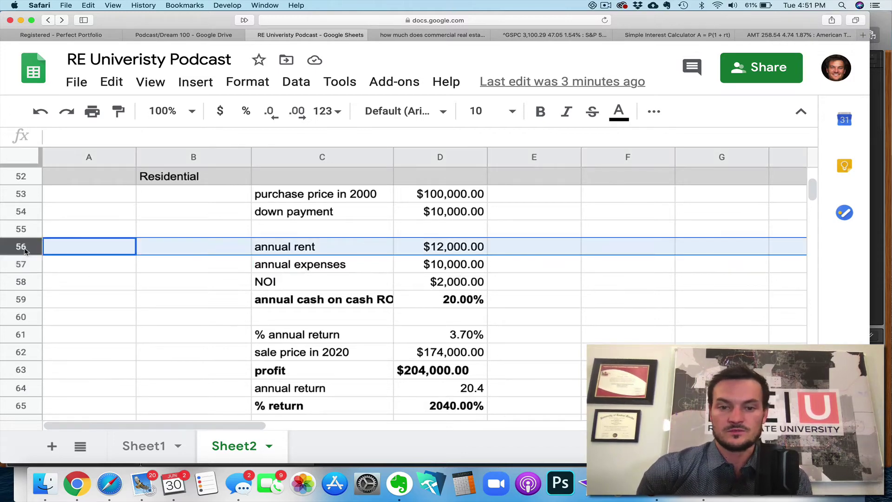
click(24, 265)
click(23, 282)
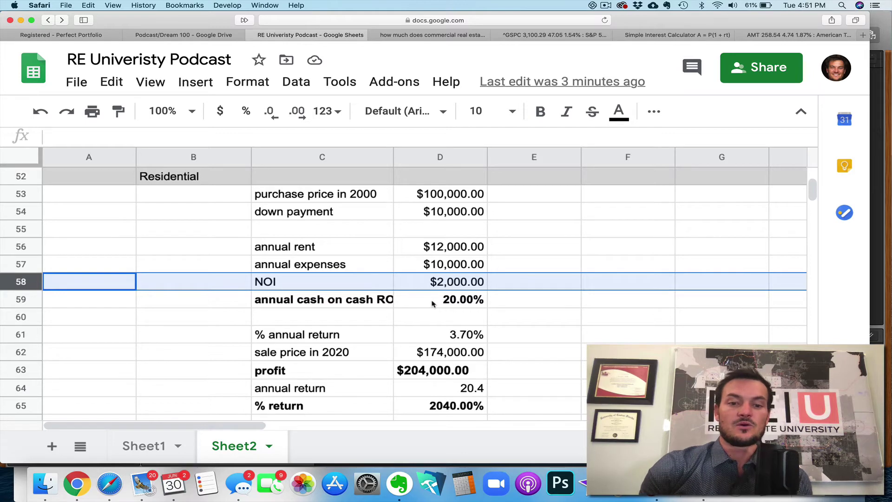
click(379, 303)
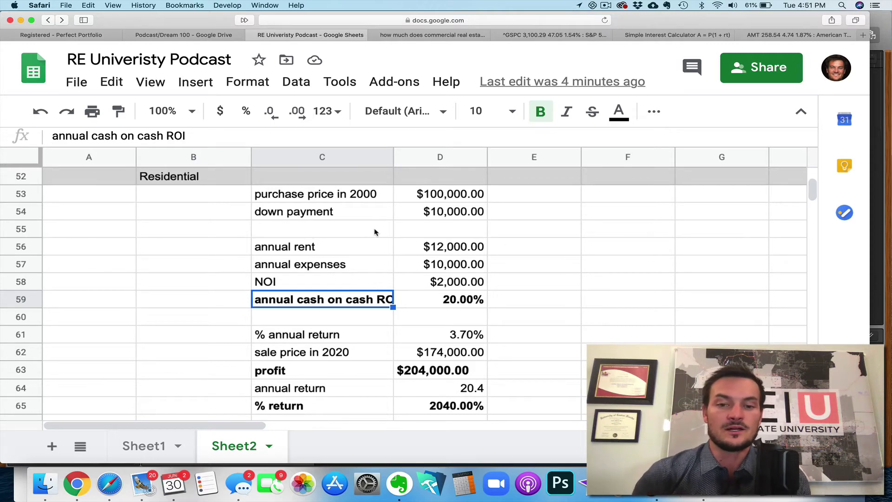
click(20, 247)
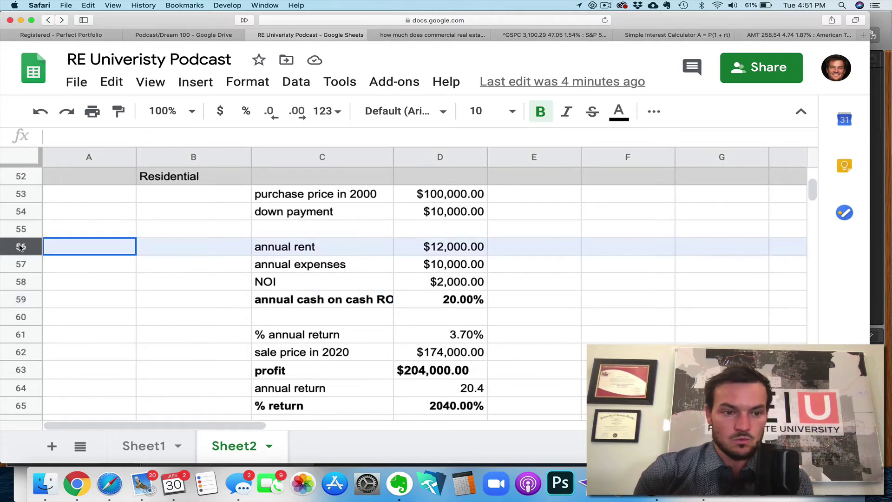
click(20, 262)
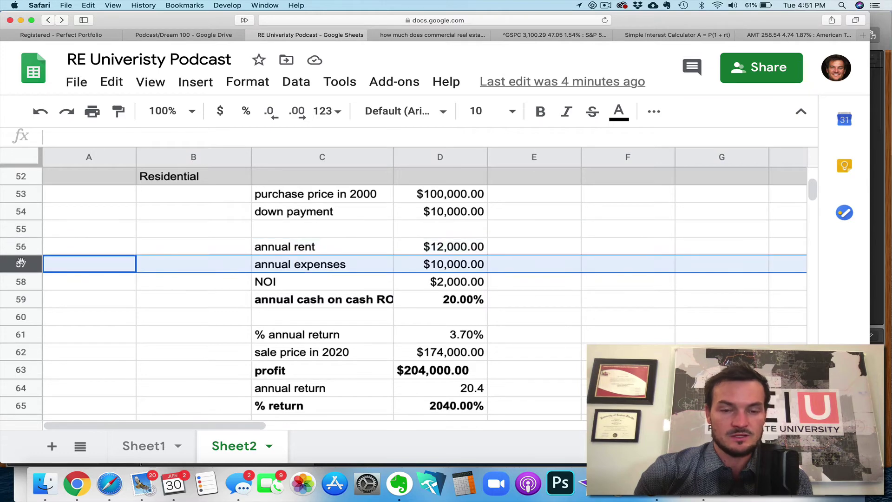
click(22, 212)
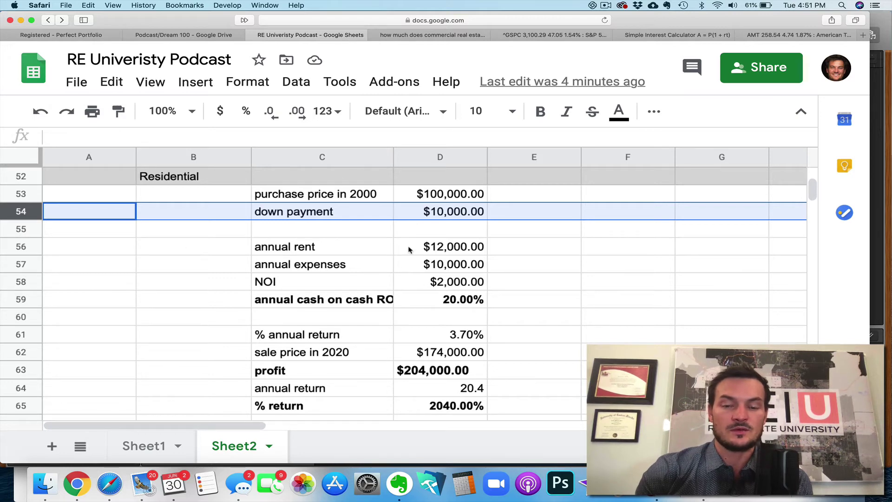
click(425, 199)
key(Left)
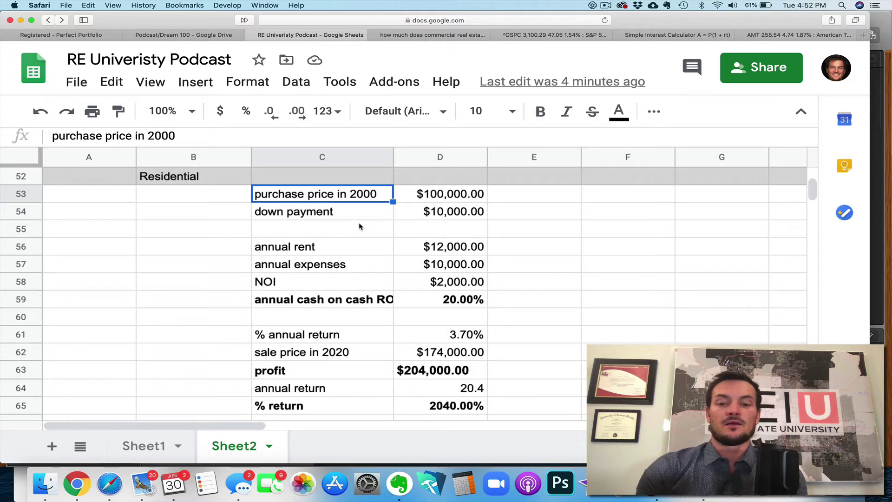
click(376, 255)
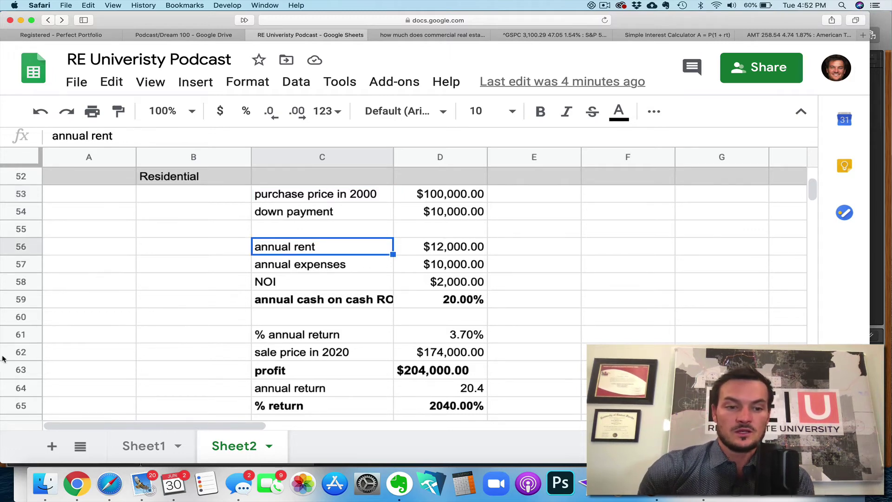
click(12, 335)
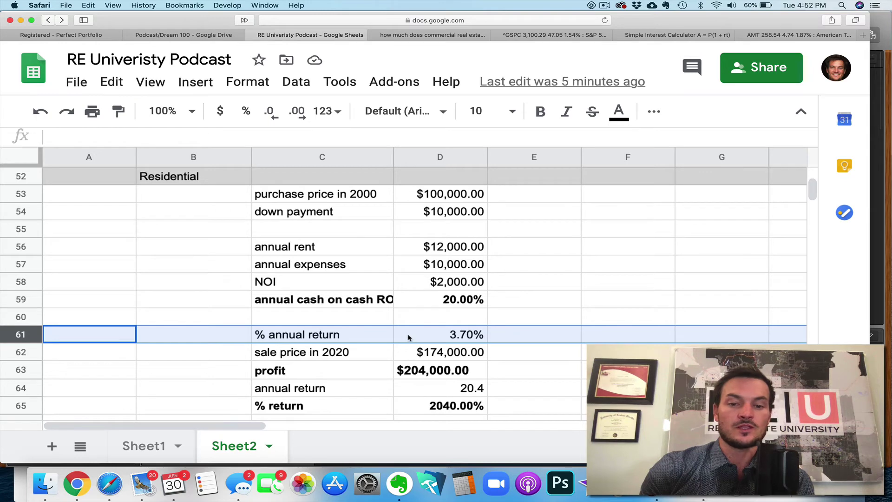
click(355, 193)
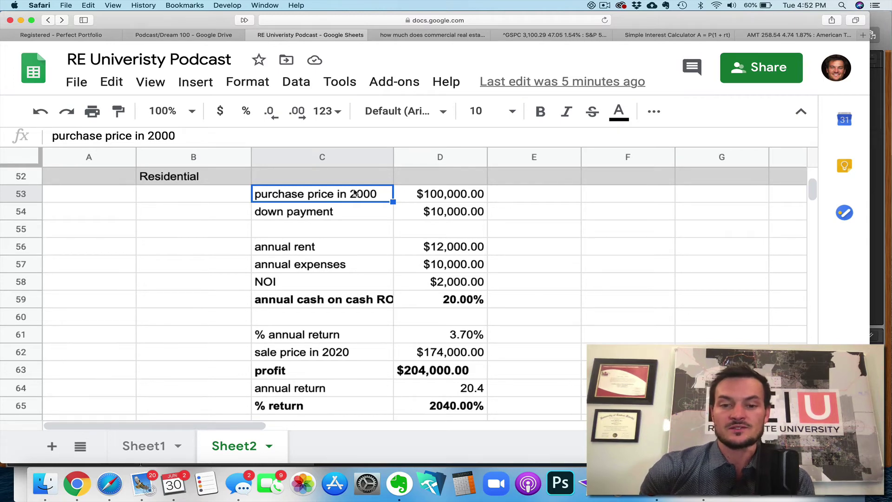
click(340, 213)
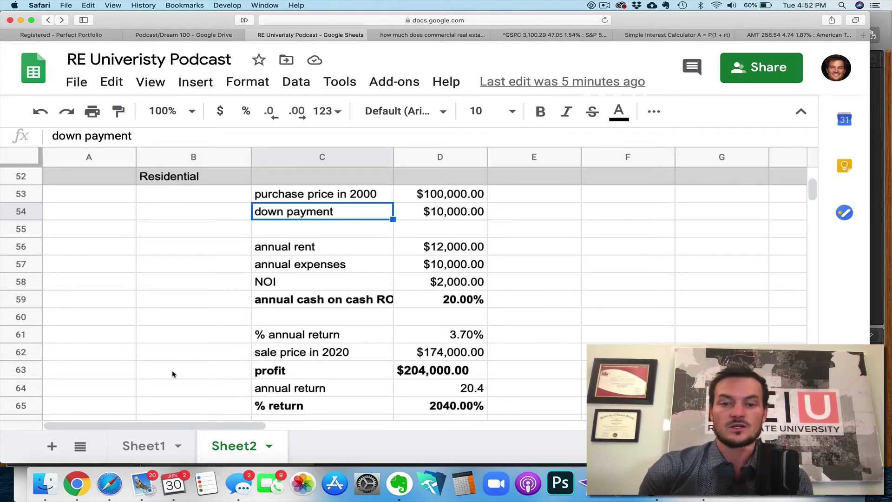
click(21, 229)
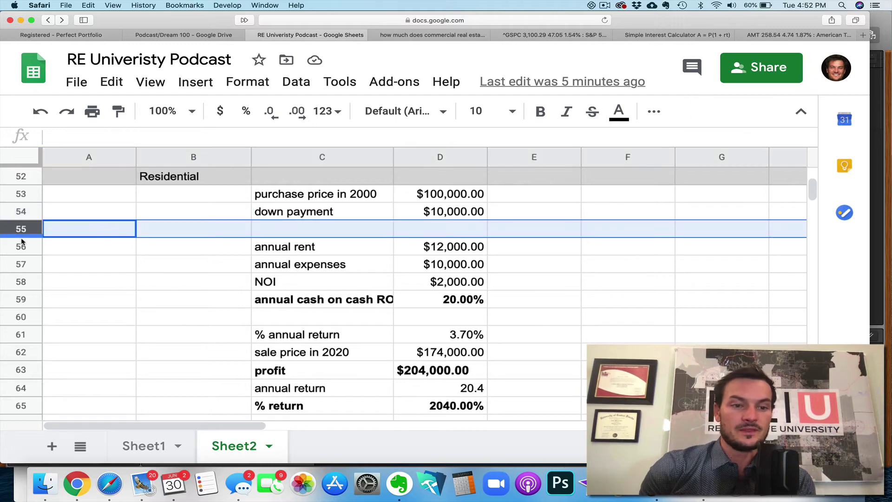
click(21, 246)
drag(21, 246, 29, 312)
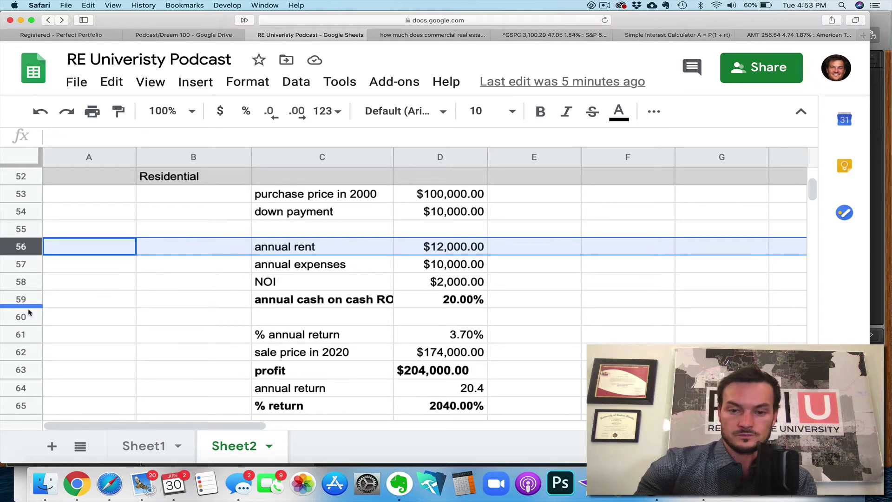
key(super+equal)
scroll(165, 338, down, 2)
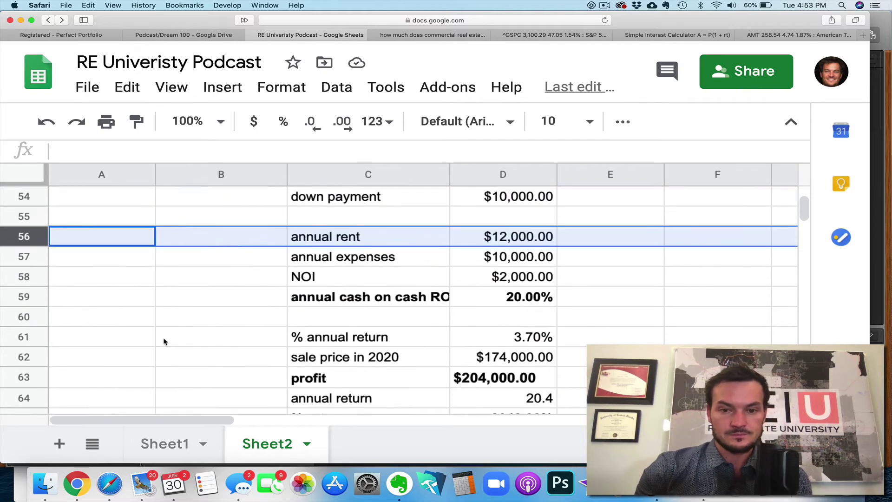
click(163, 341)
scroll(159, 299, down, 1)
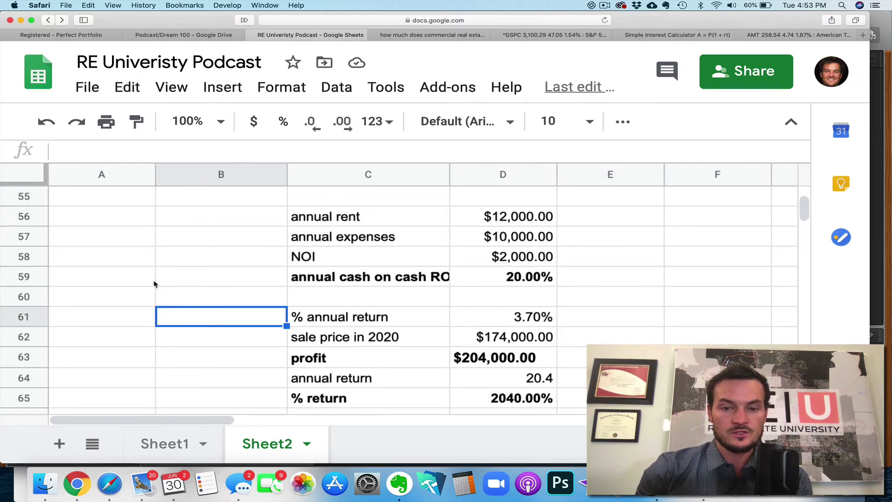
click(112, 263)
key(shift+space)
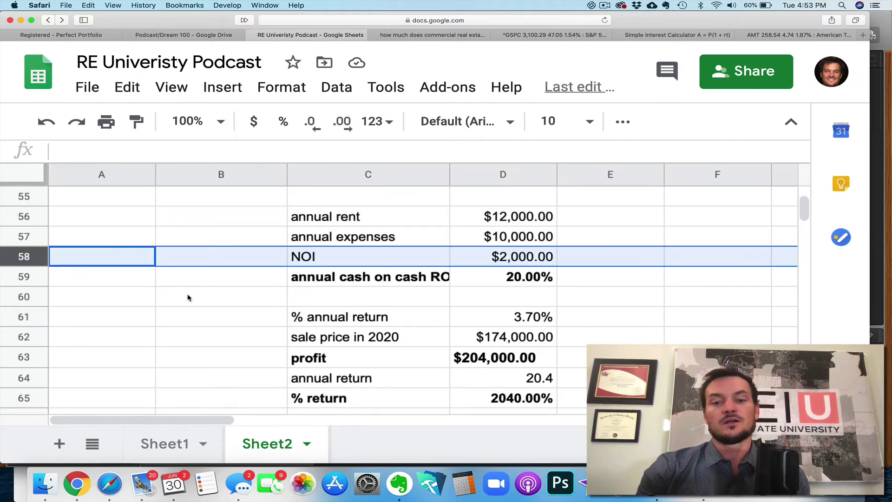
scroll(216, 333, down, 1)
scroll(216, 332, up, 3)
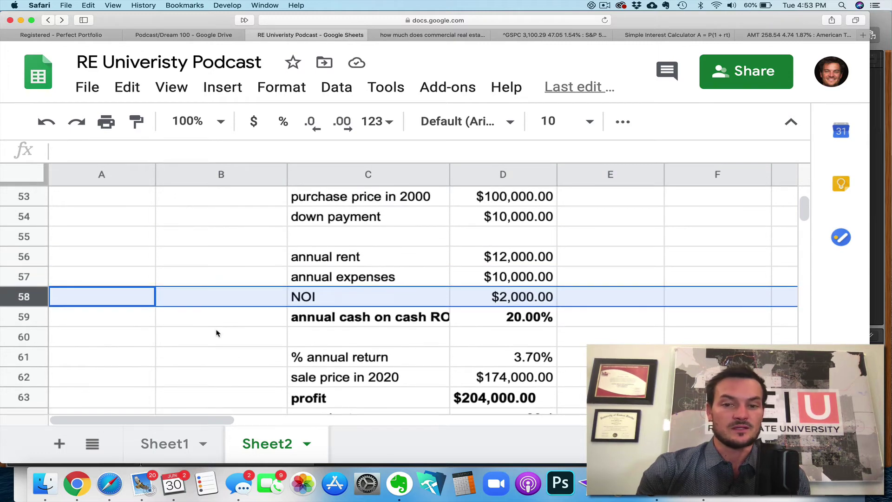
scroll(217, 333, down, 2)
scroll(216, 333, down, 2)
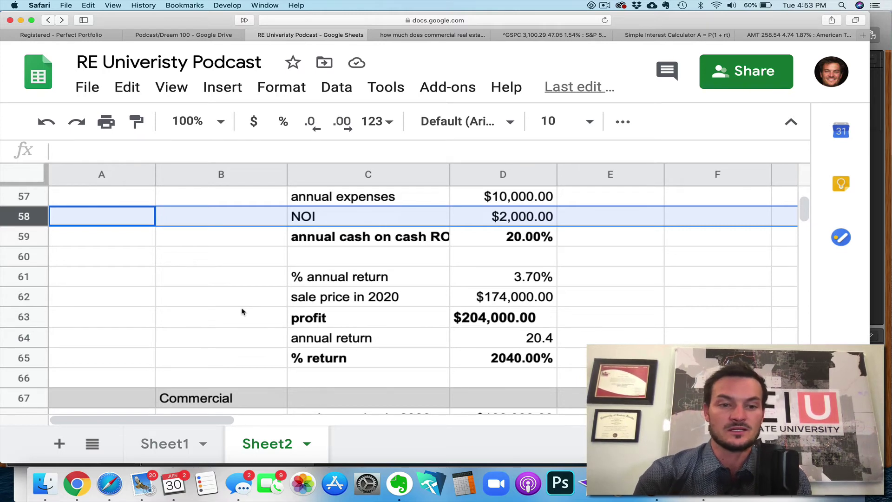
click(29, 237)
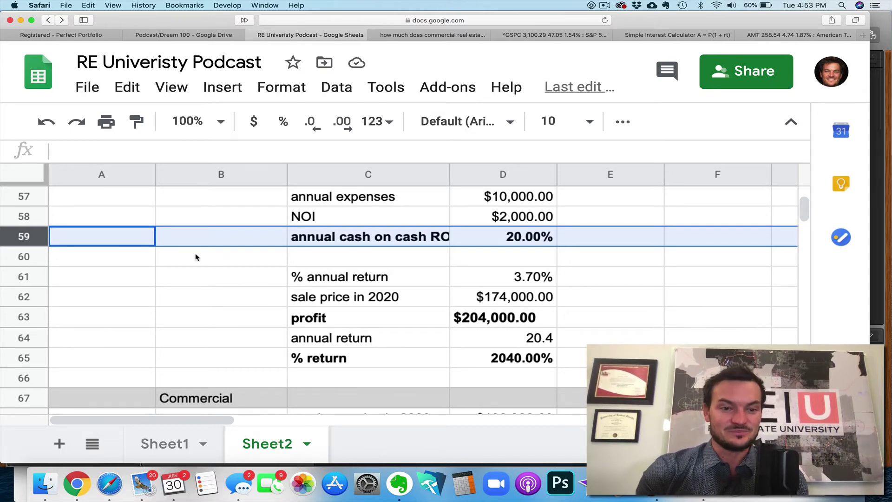
click(21, 258)
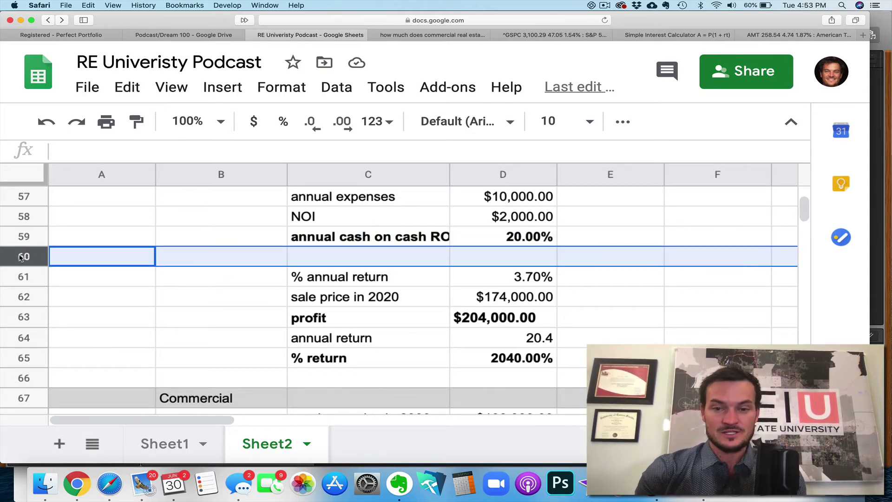
click(23, 277)
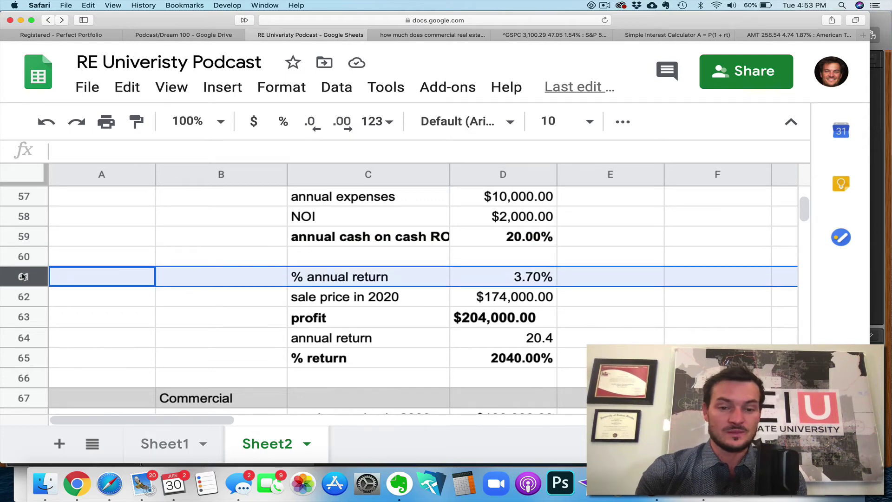
scroll(193, 250, up, 3)
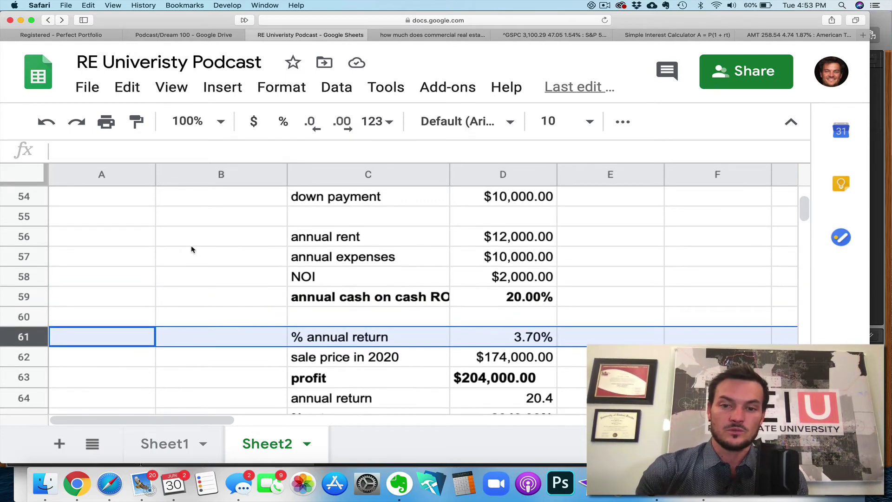
scroll(192, 250, down, 1)
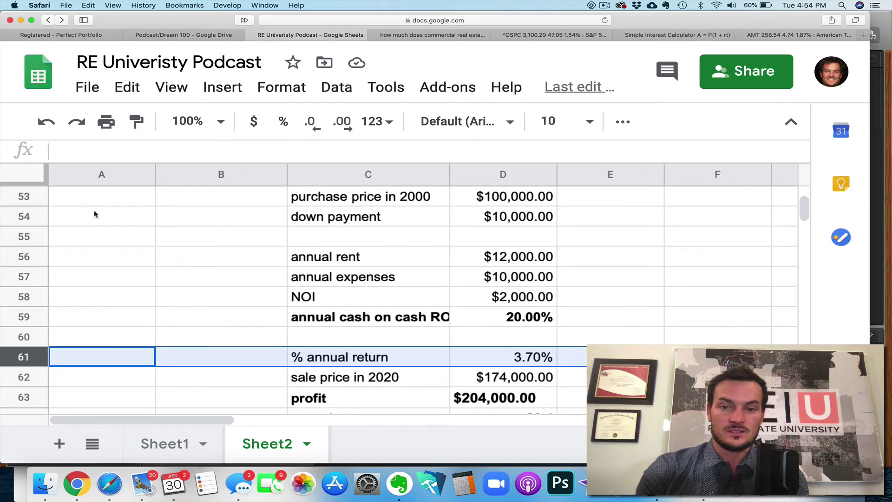
scroll(105, 224, up, 2)
scroll(123, 286, down, 3)
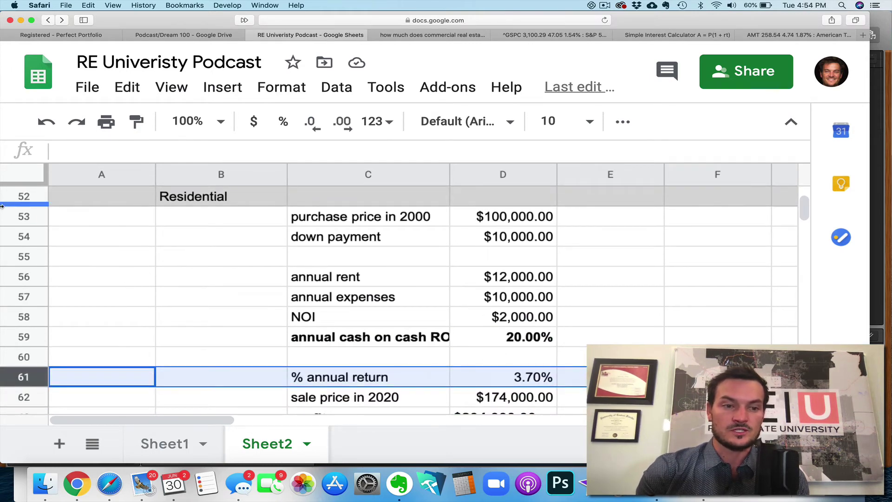
click(24, 216)
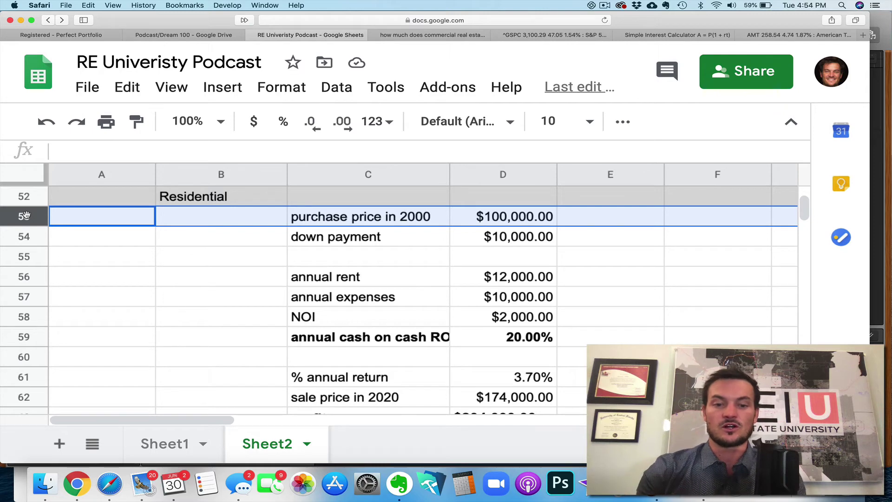
scroll(51, 276, down, 1)
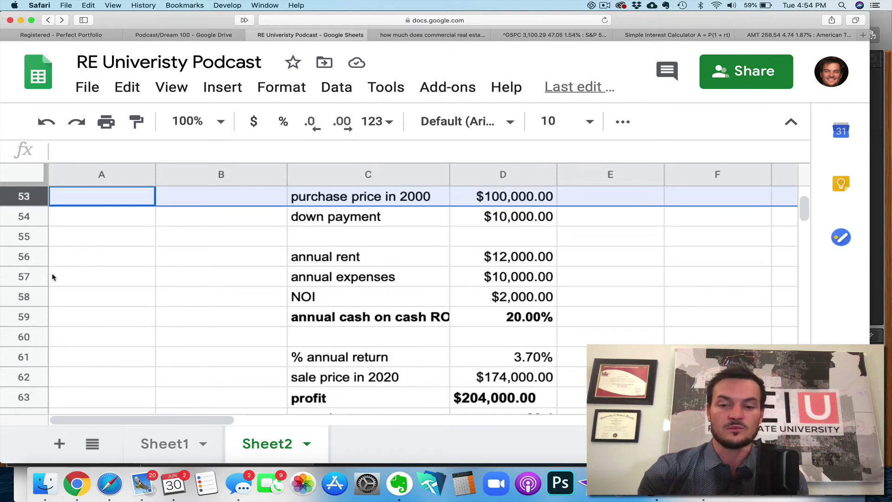
scroll(195, 321, down, 1)
scroll(195, 321, down, 2)
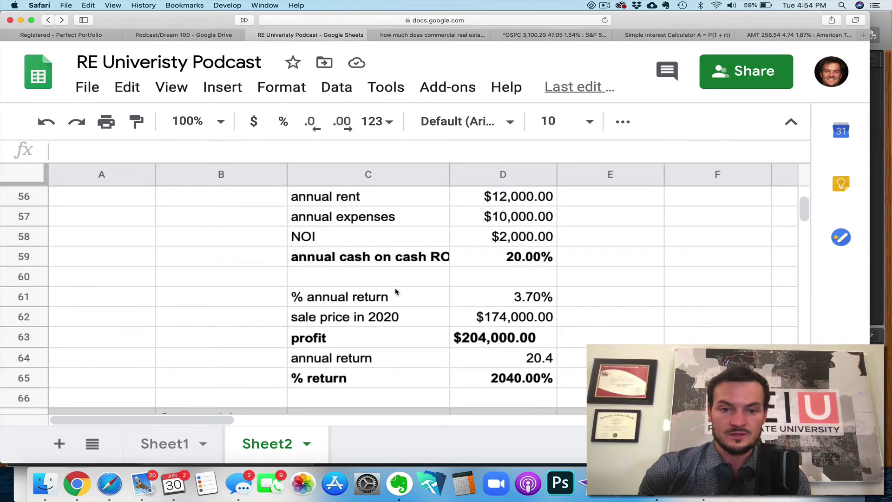
click(25, 296)
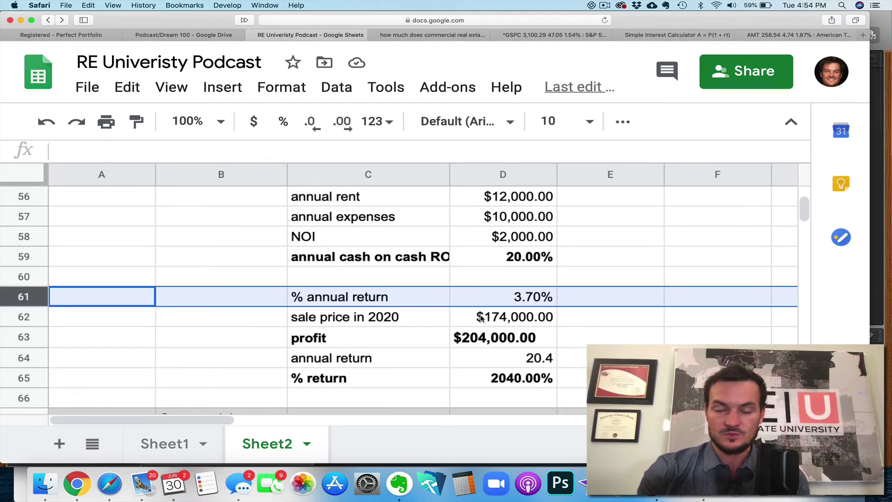
click(407, 323)
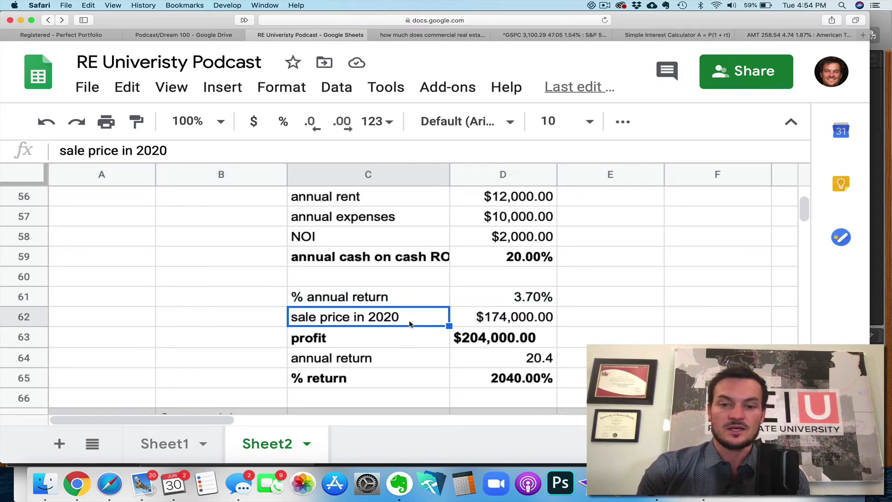
click(390, 340)
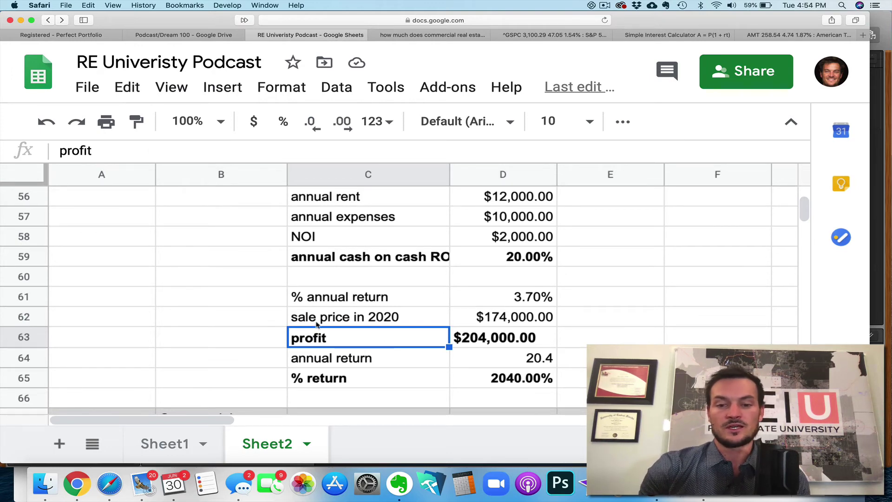
click(343, 365)
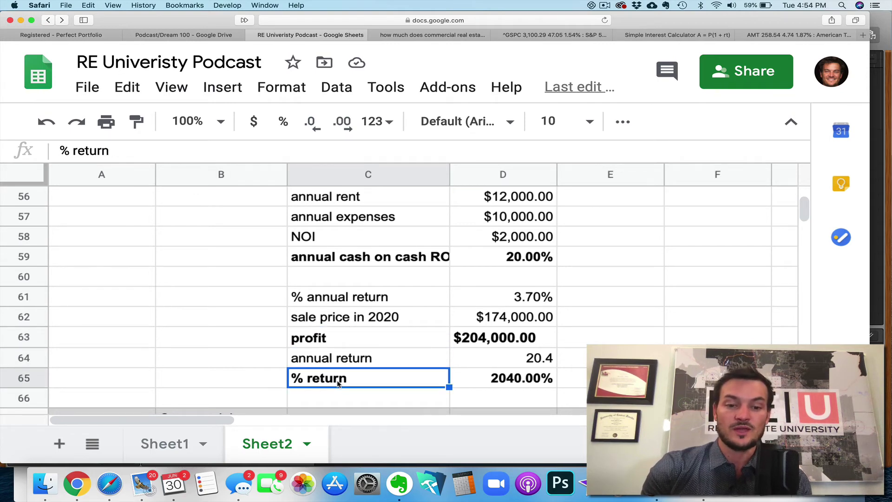
scroll(339, 382, down, 1)
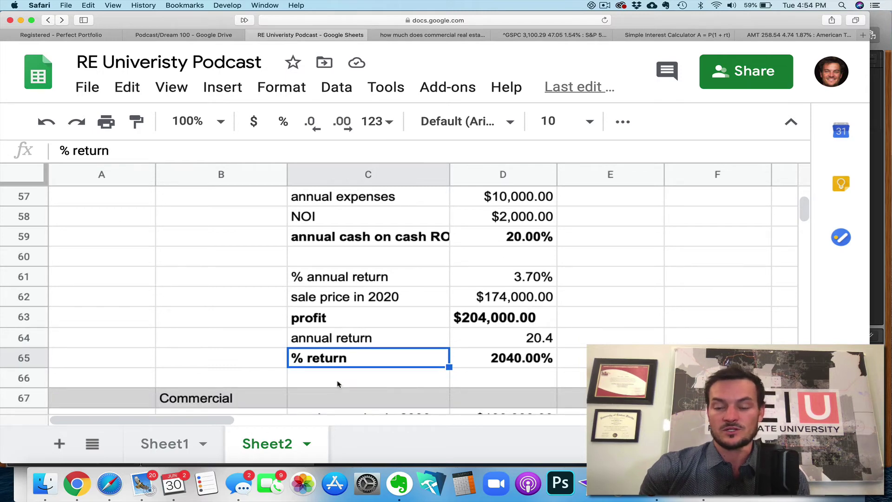
scroll(342, 346, up, 3)
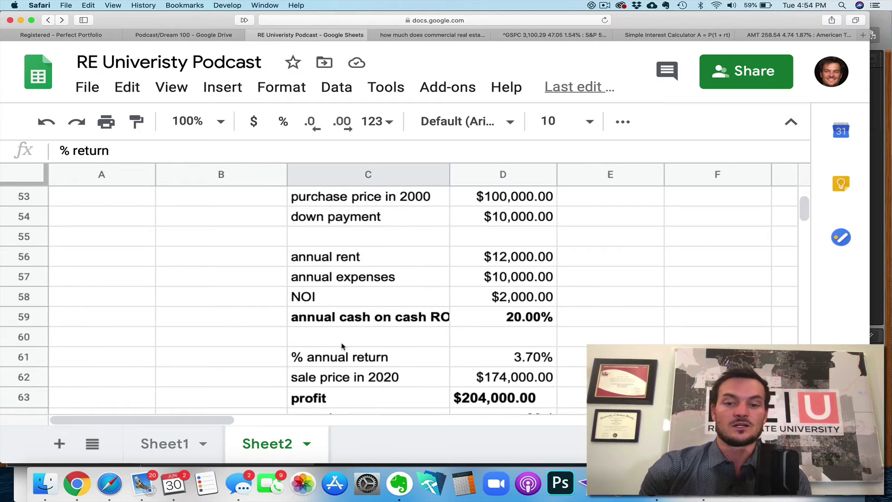
scroll(342, 347, up, 3)
scroll(343, 346, down, 3)
scroll(342, 346, up, 2)
scroll(342, 346, down, 1)
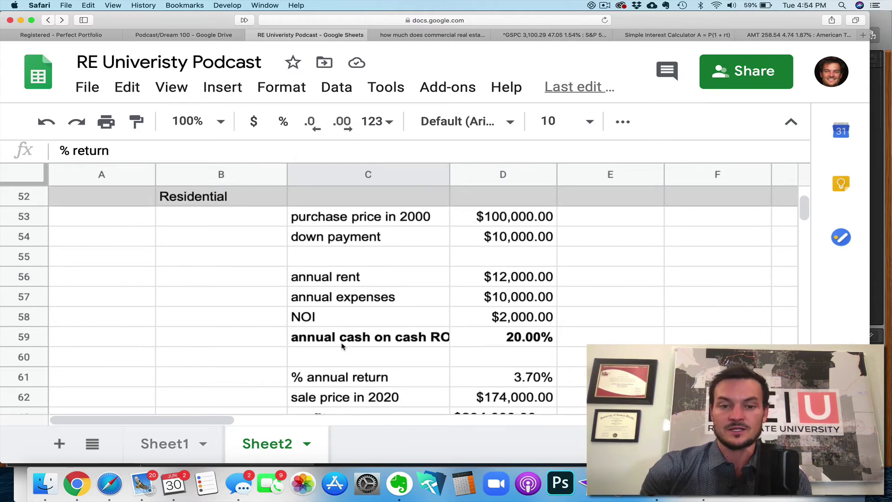
scroll(342, 346, down, 1)
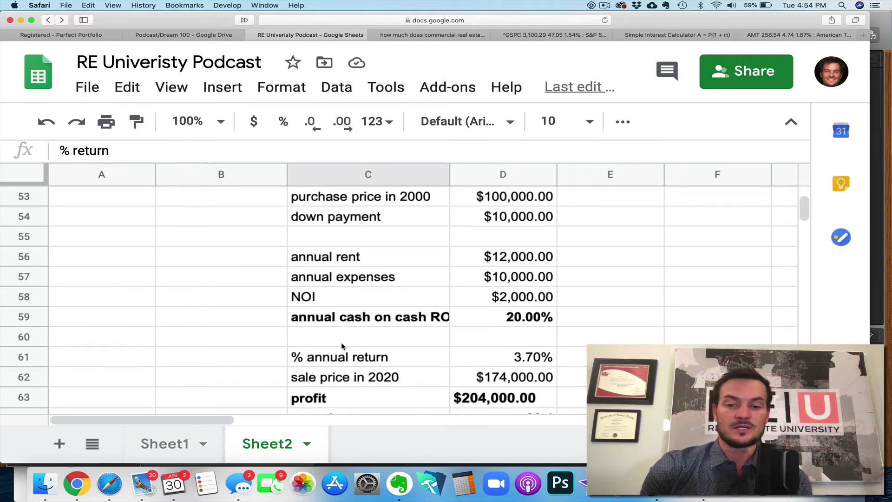
scroll(342, 346, down, 2)
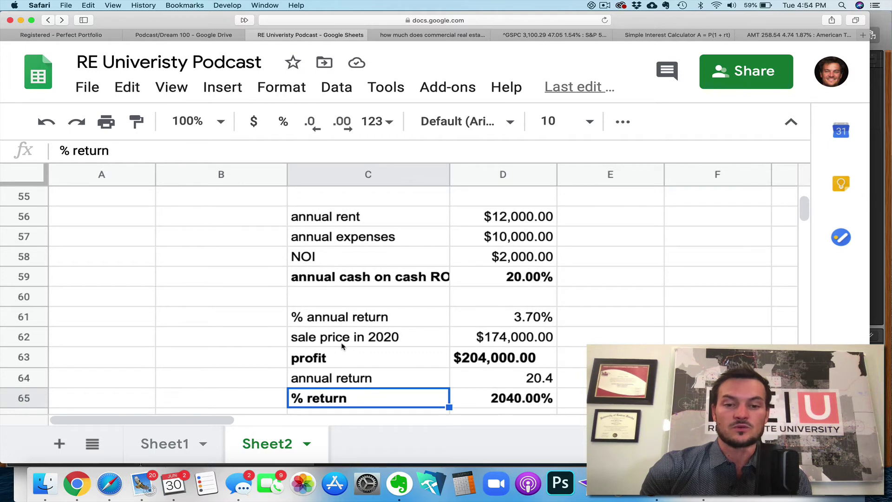
scroll(281, 342, down, 1)
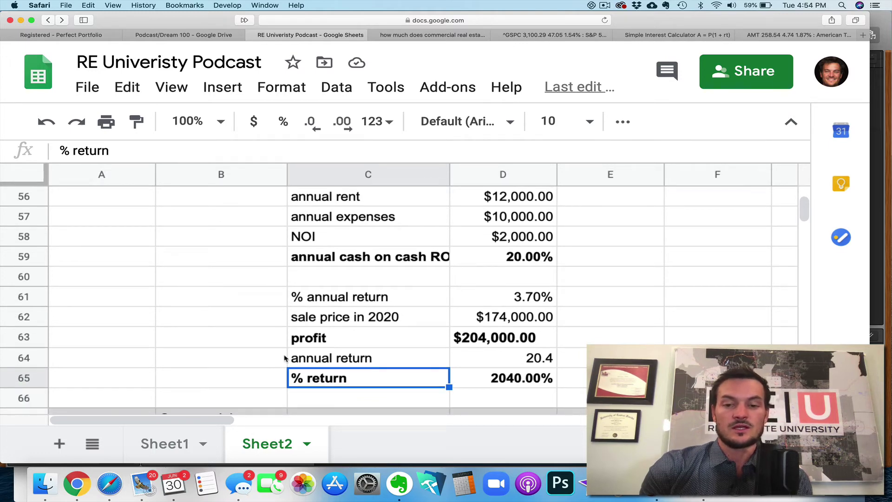
scroll(285, 358, down, 1)
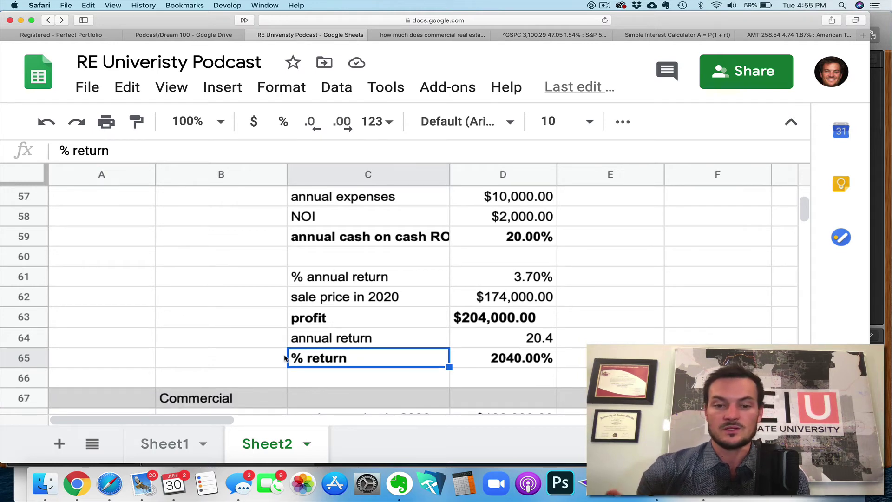
scroll(285, 357, down, 3)
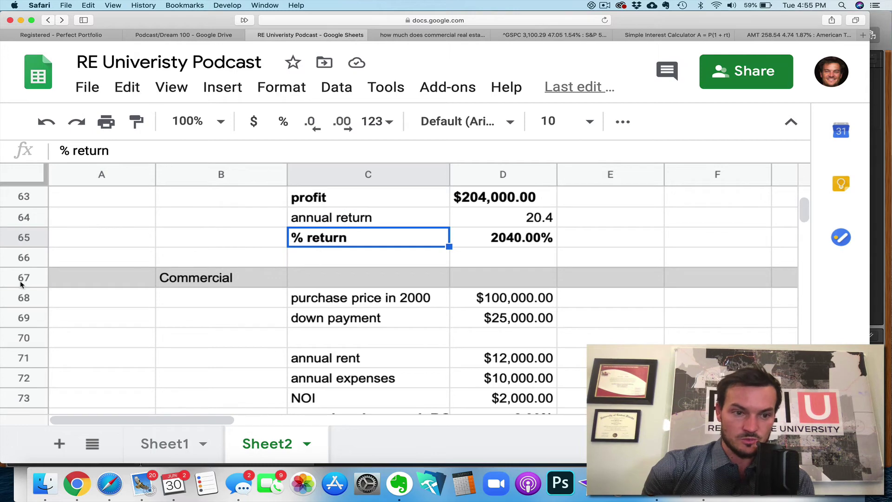
click(24, 277)
scroll(194, 328, down, 3)
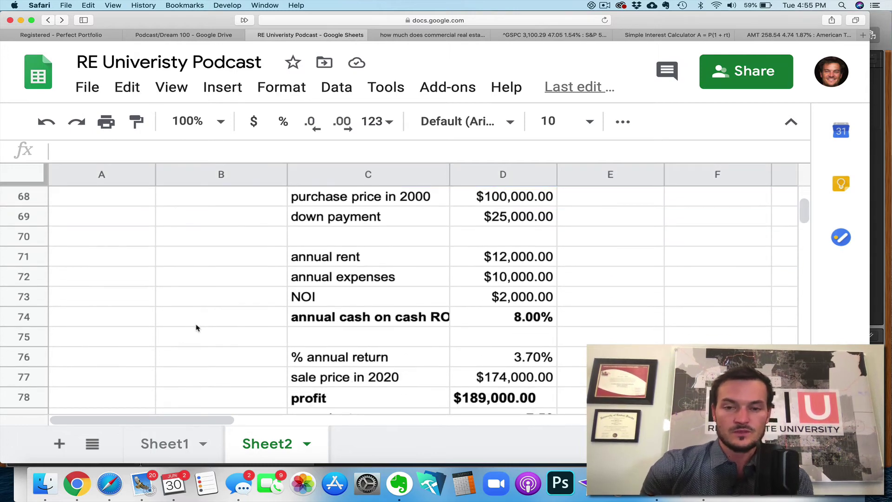
scroll(196, 328, up, 1)
click(308, 237)
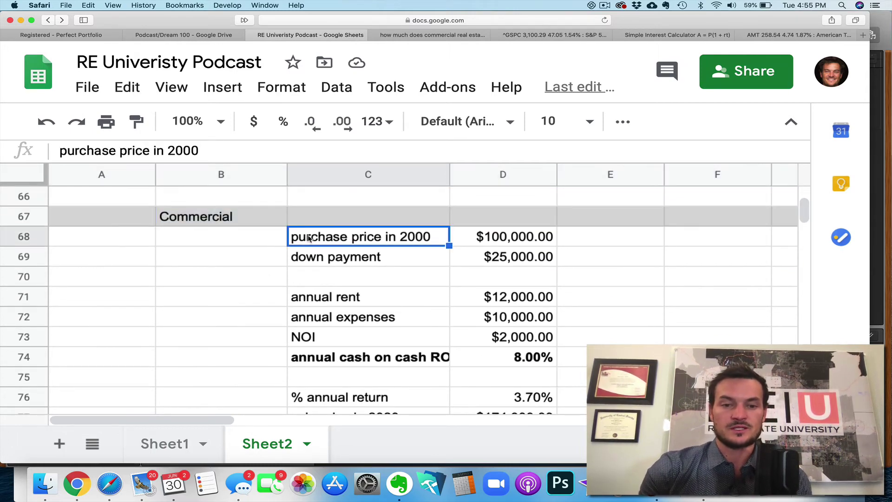
click(501, 238)
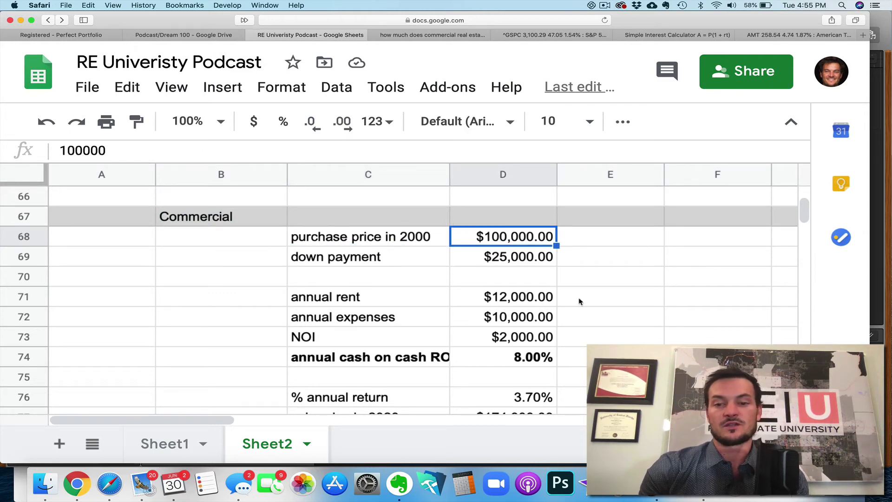
key(Down)
key(Return)
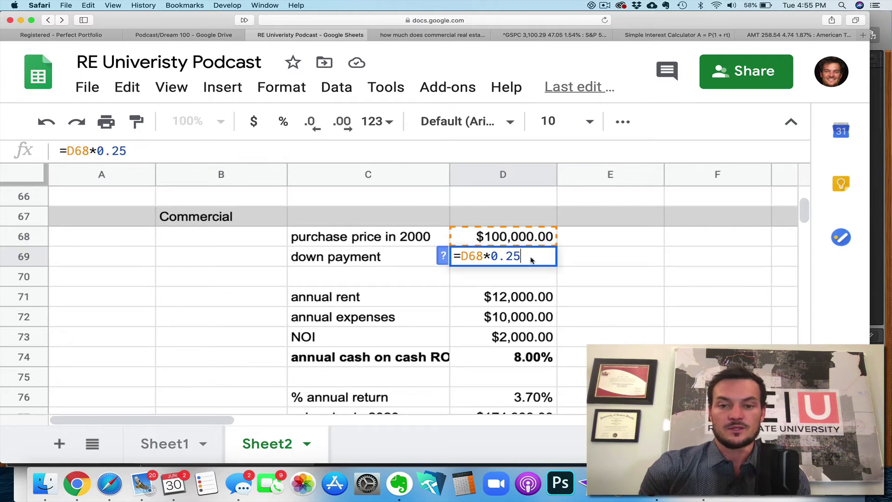
key(Return)
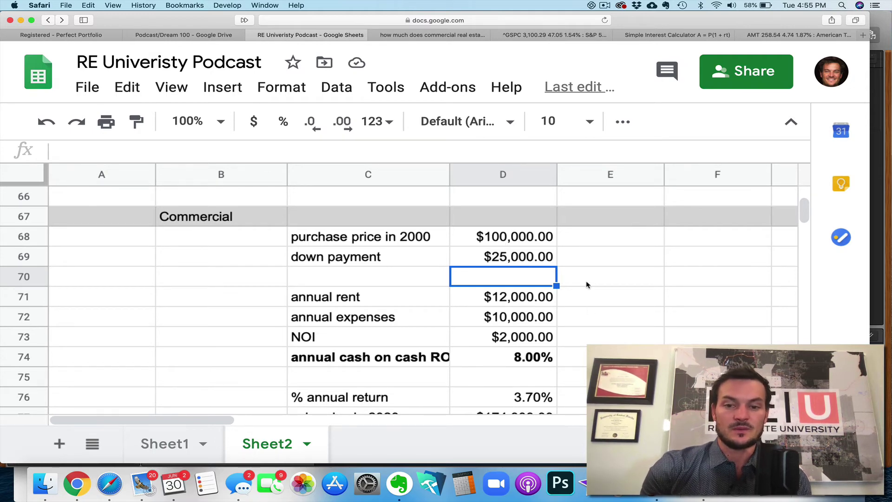
scroll(587, 284, down, 2)
scroll(587, 284, down, 1)
scroll(586, 284, up, 1)
click(503, 262)
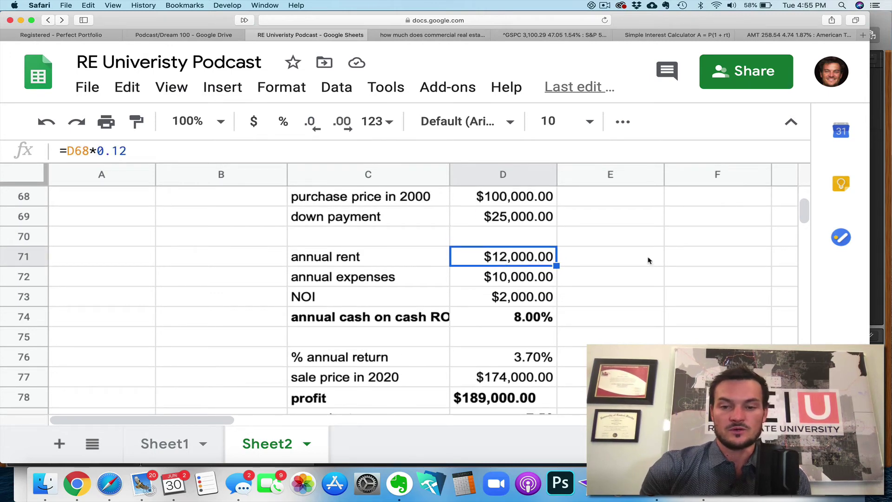
click(524, 285)
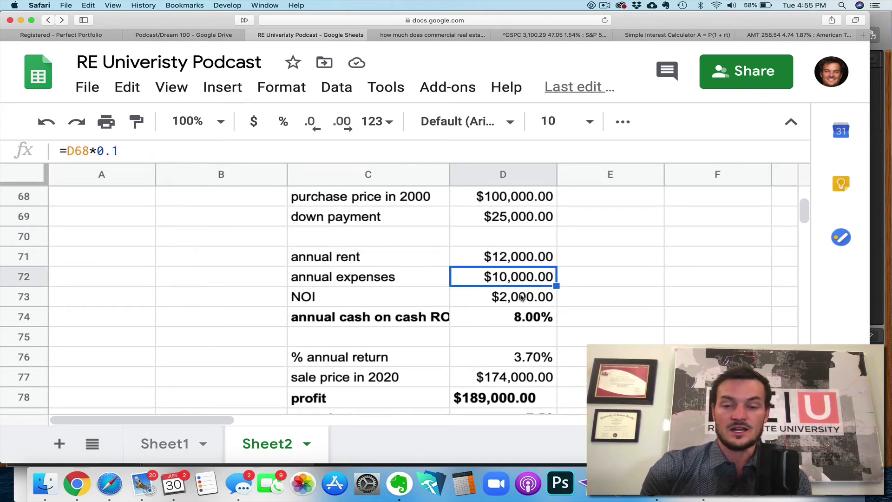
click(522, 301)
click(521, 318)
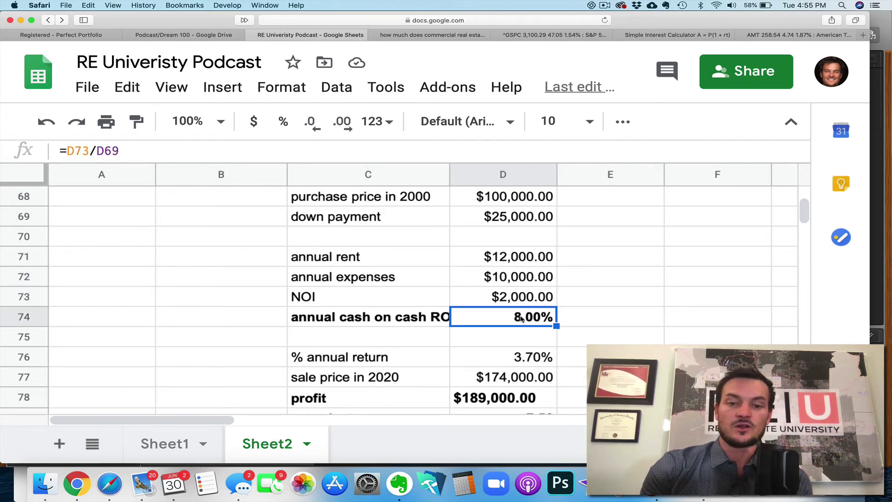
scroll(574, 346, down, 1)
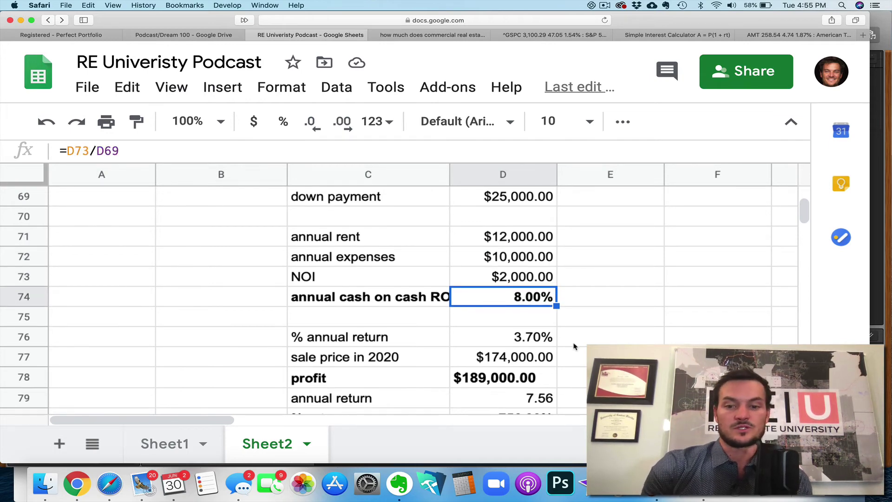
scroll(574, 347, down, 2)
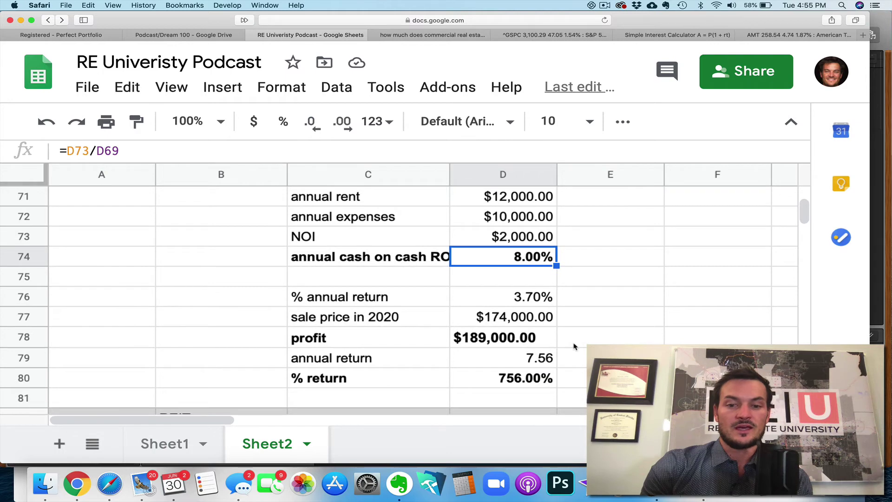
click(522, 301)
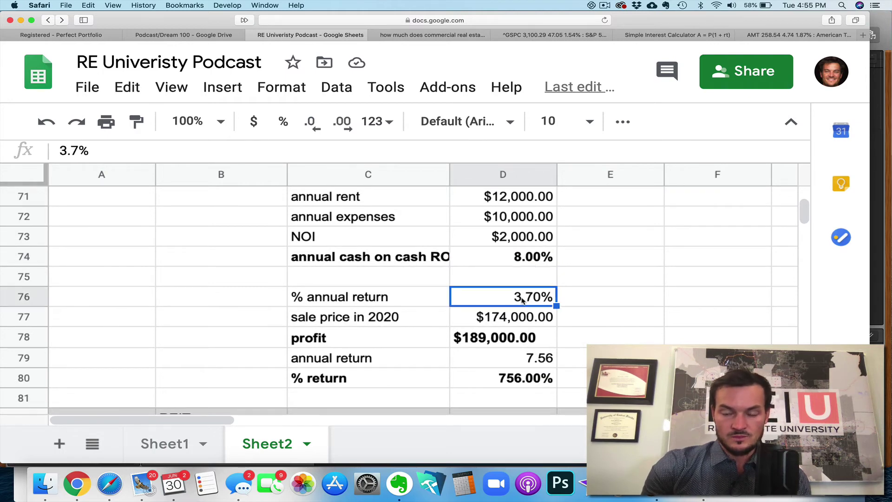
click(511, 321)
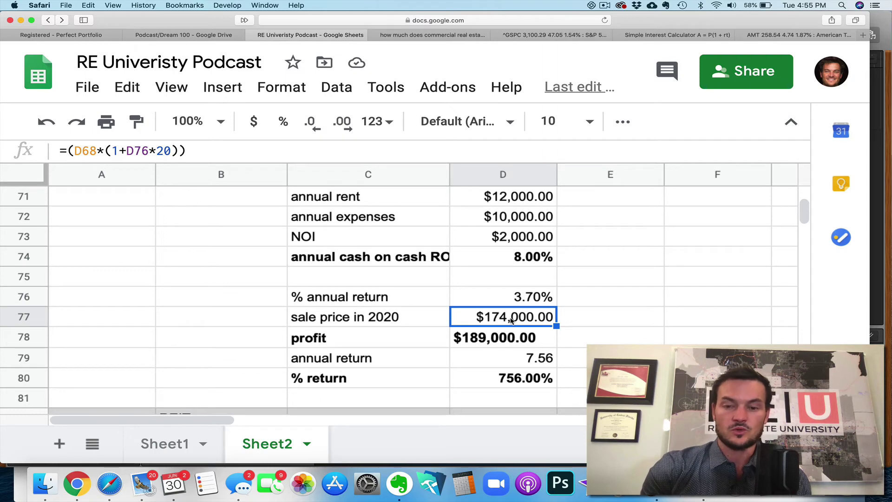
click(513, 344)
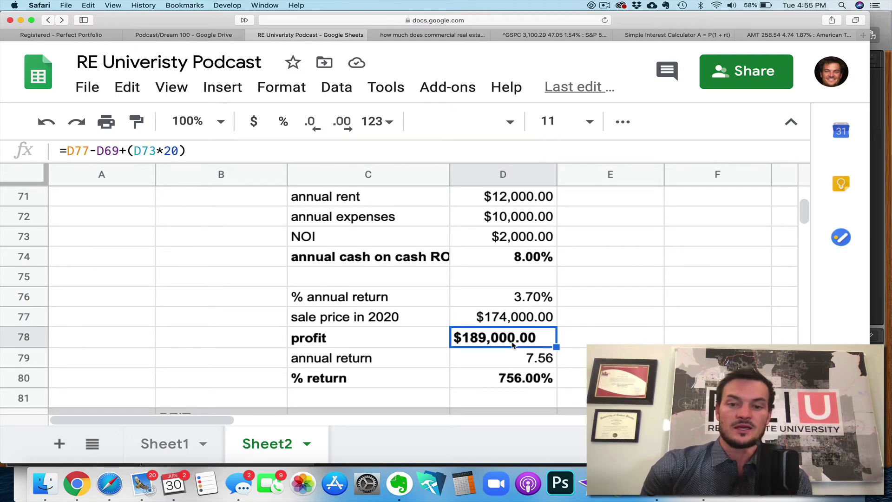
scroll(512, 344, up, 1)
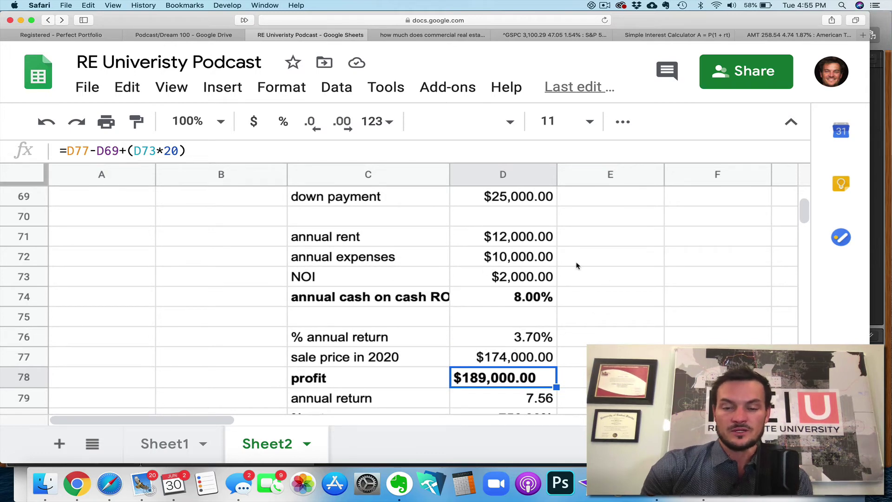
scroll(580, 290, down, 1)
scroll(579, 290, down, 1)
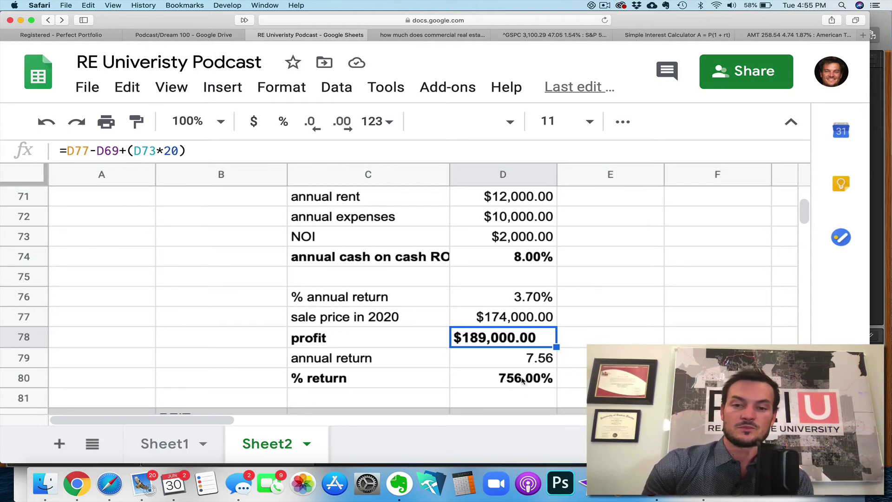
scroll(543, 376, up, 2)
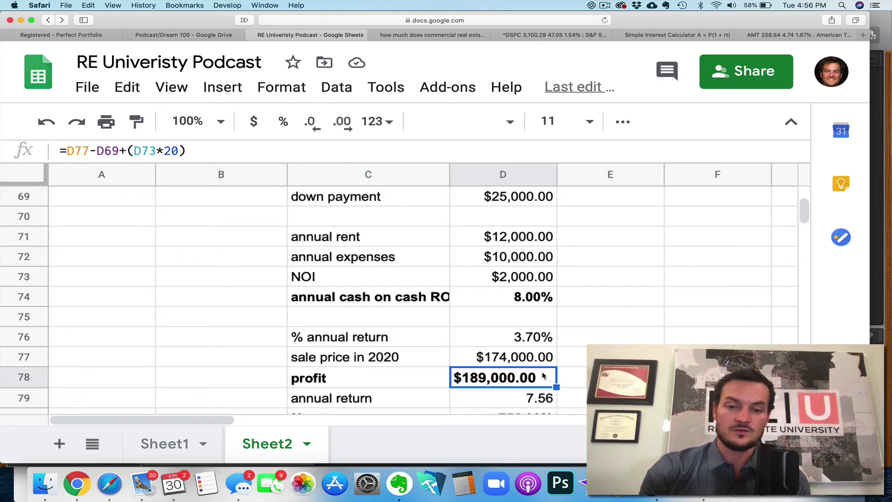
scroll(544, 376, down, 3)
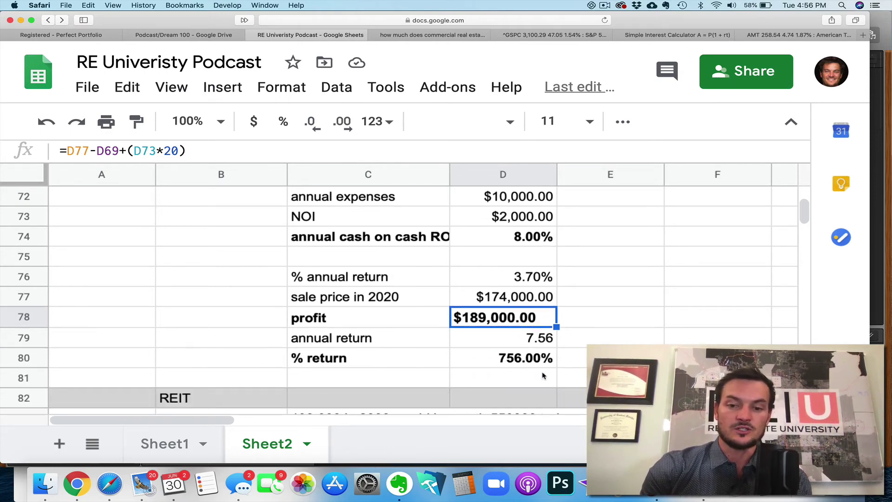
scroll(544, 377, up, 3)
scroll(543, 376, down, 3)
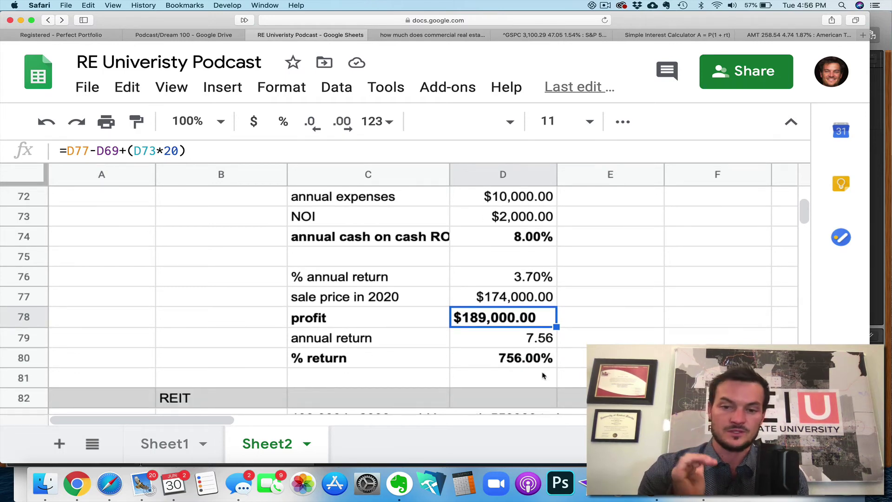
scroll(544, 377, up, 3)
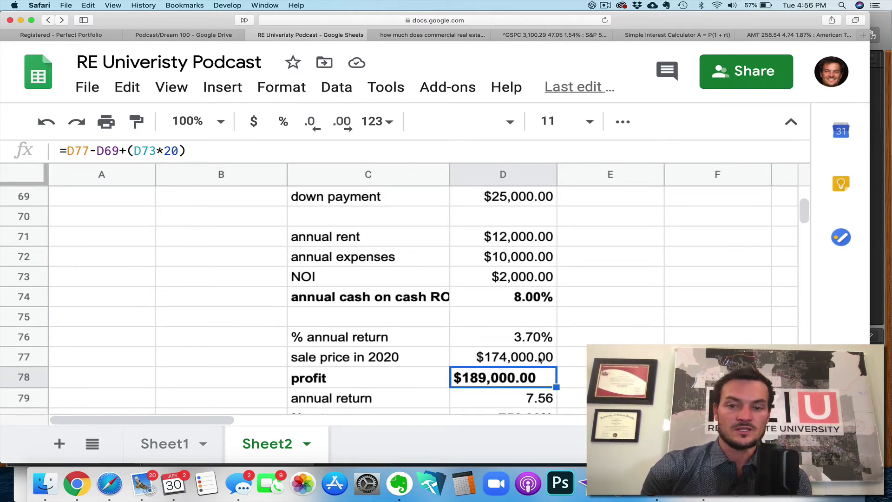
click(532, 200)
scroll(537, 251, up, 4)
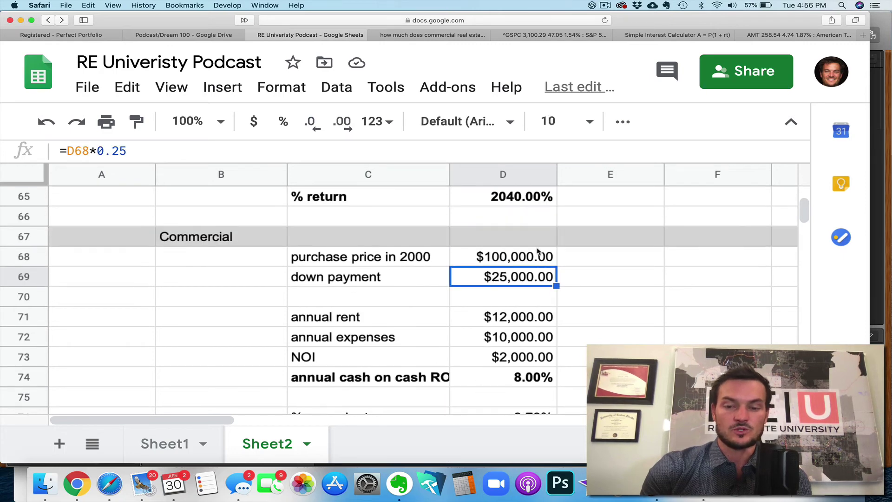
scroll(538, 251, up, 5)
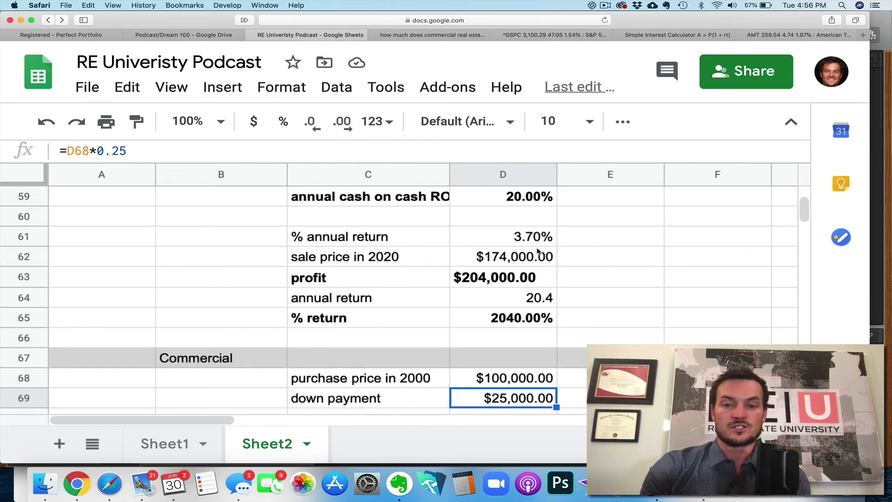
scroll(538, 251, up, 3)
click(529, 241)
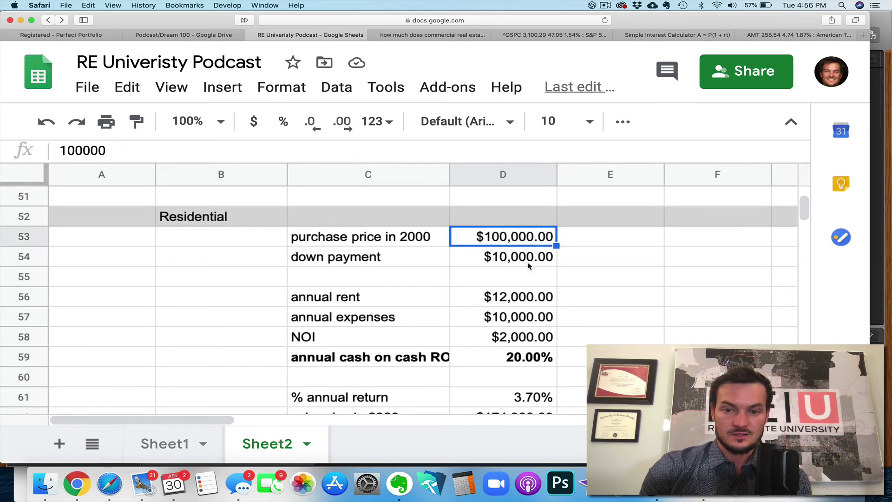
scroll(528, 266, down, 10)
scroll(528, 265, up, 6)
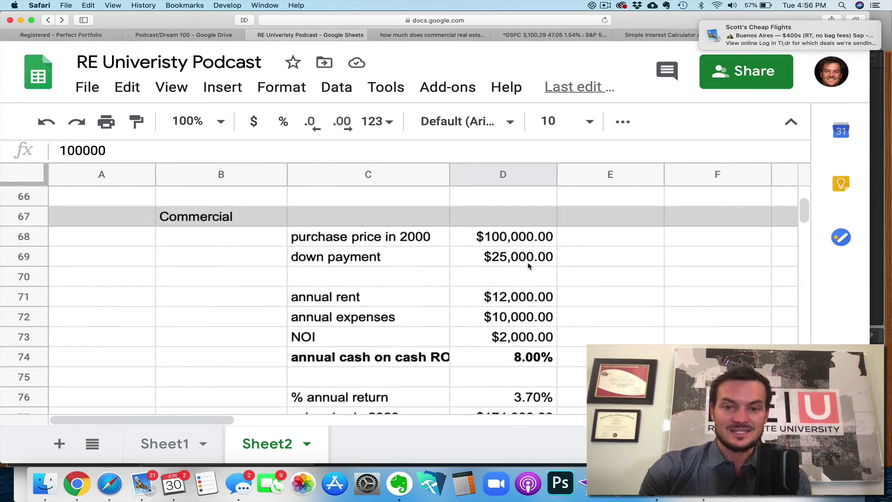
scroll(528, 266, down, 1)
scroll(528, 266, up, 1)
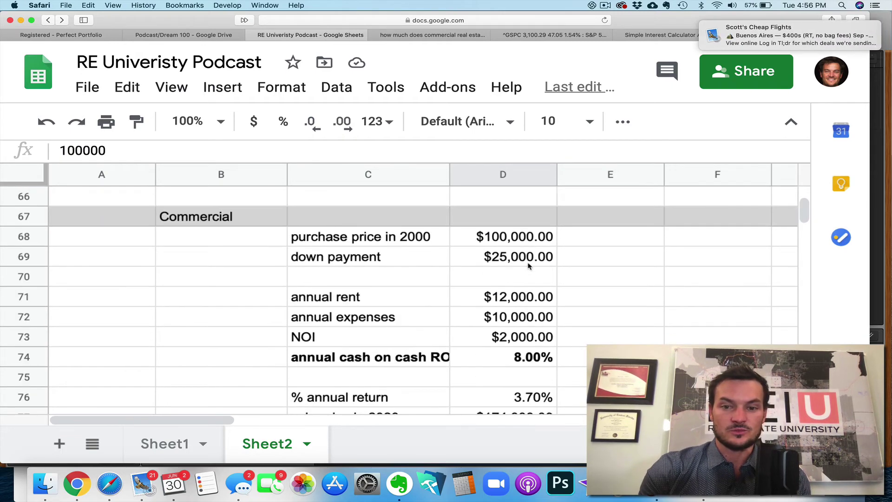
scroll(528, 266, down, 1)
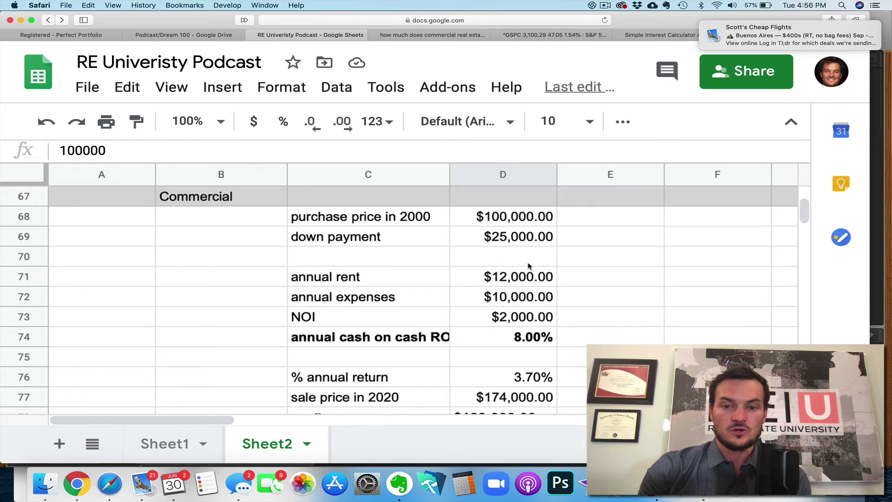
Change the commercial purchase price in D68 to 1,000,000
double_click(542, 221)
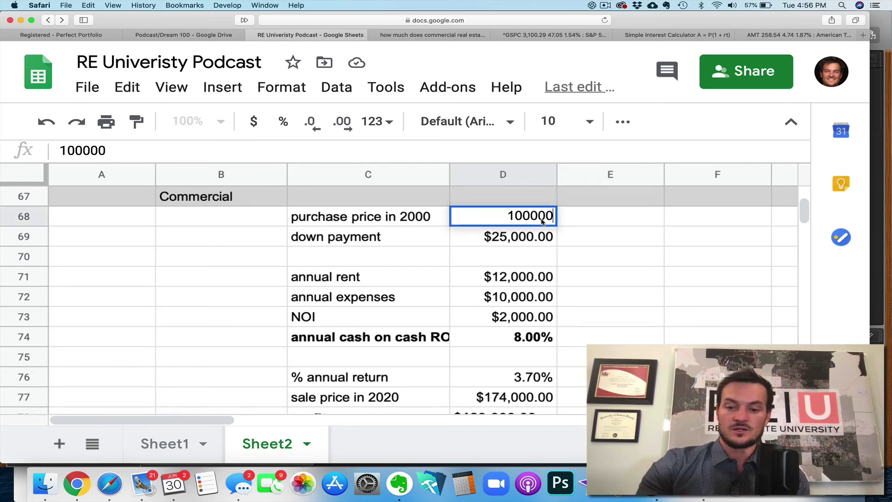
text(0)
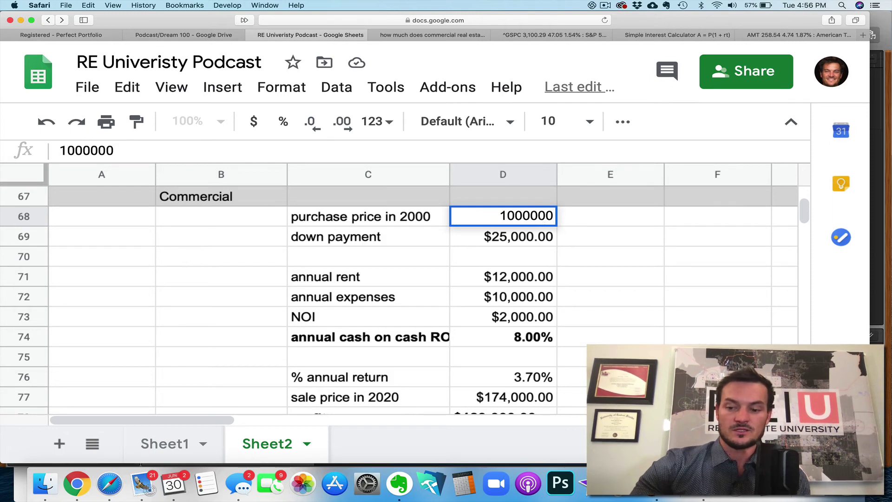
key(Return)
click(592, 243)
key(Left)
Check the recalculated NOI, cash-on-cash return, 2020 sale price and profit formulas
scroll(585, 289, down, 1)
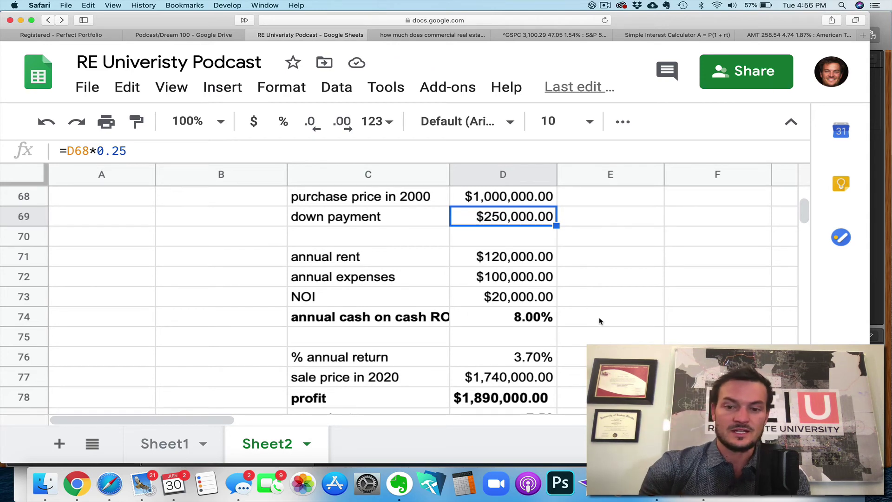
scroll(599, 321, down, 2)
click(533, 266)
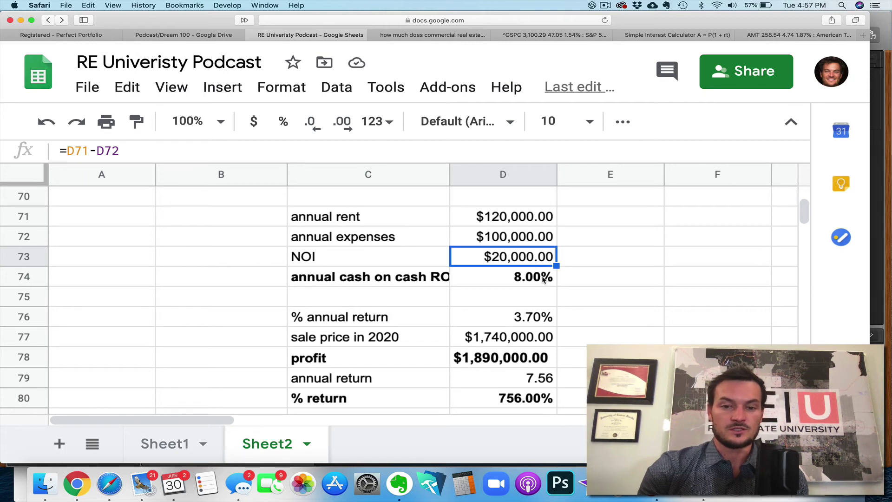
click(543, 277)
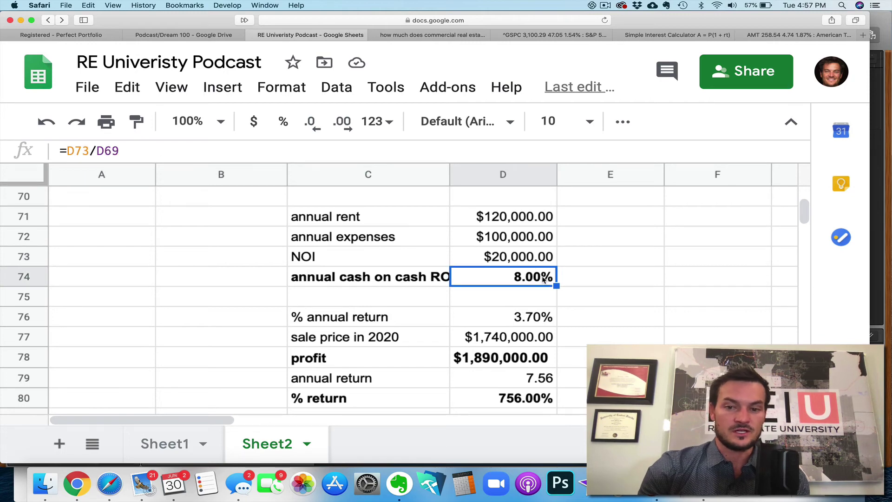
click(529, 344)
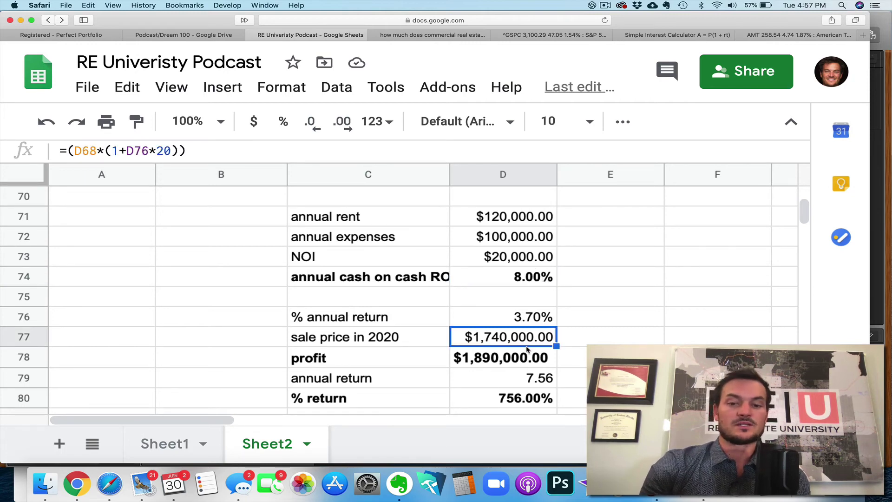
click(527, 362)
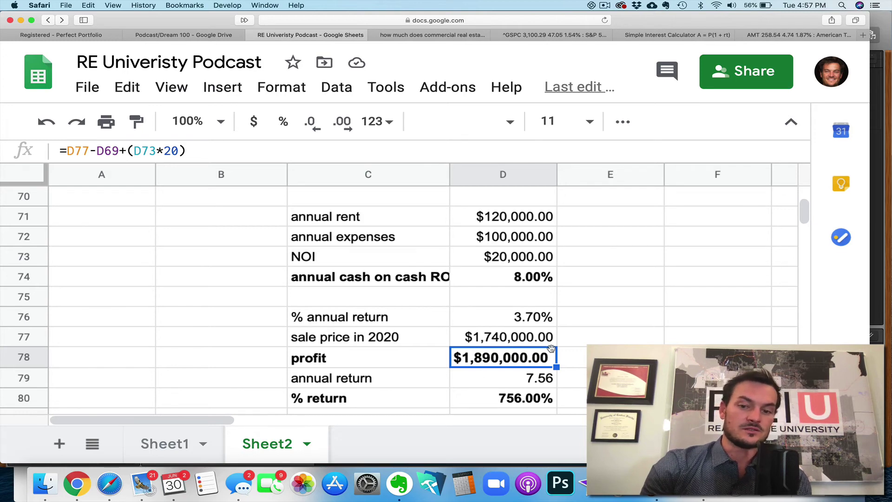
scroll(552, 348, down, 2)
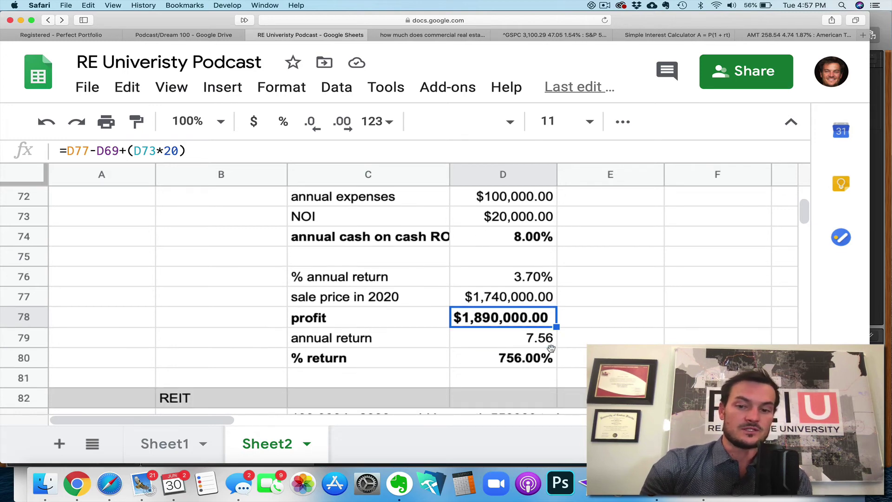
click(526, 346)
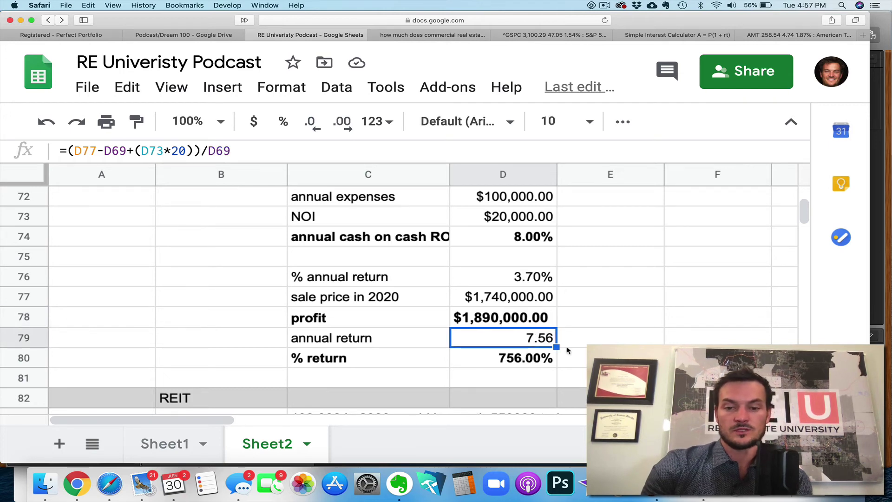
scroll(532, 321, down, 1)
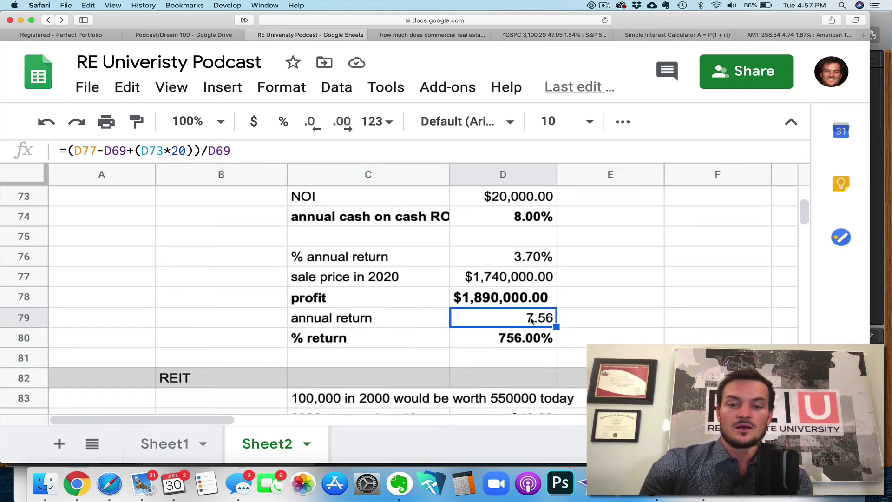
scroll(532, 320, up, 3)
scroll(532, 321, down, 1)
scroll(531, 321, up, 1)
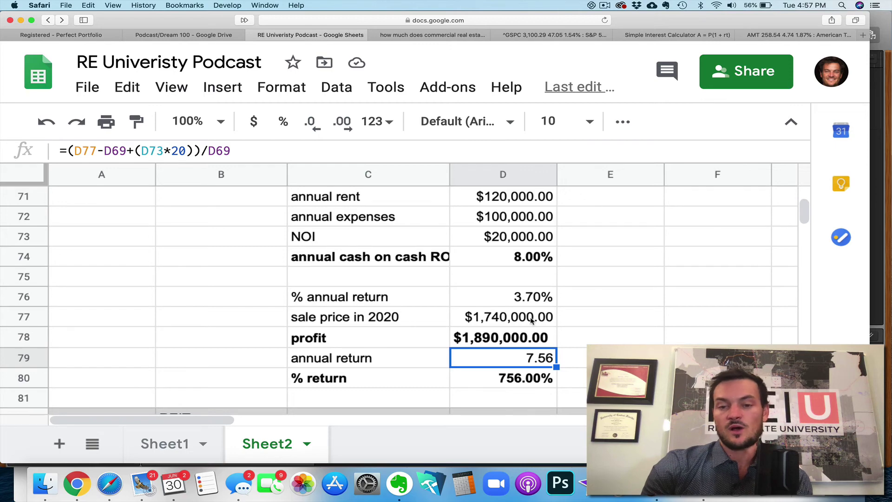
scroll(532, 321, up, 3)
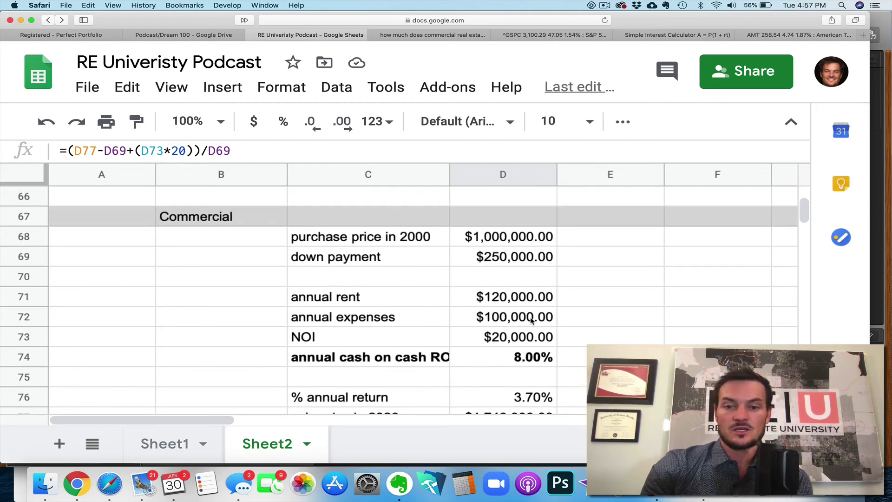
scroll(532, 321, down, 1)
scroll(532, 321, up, 1)
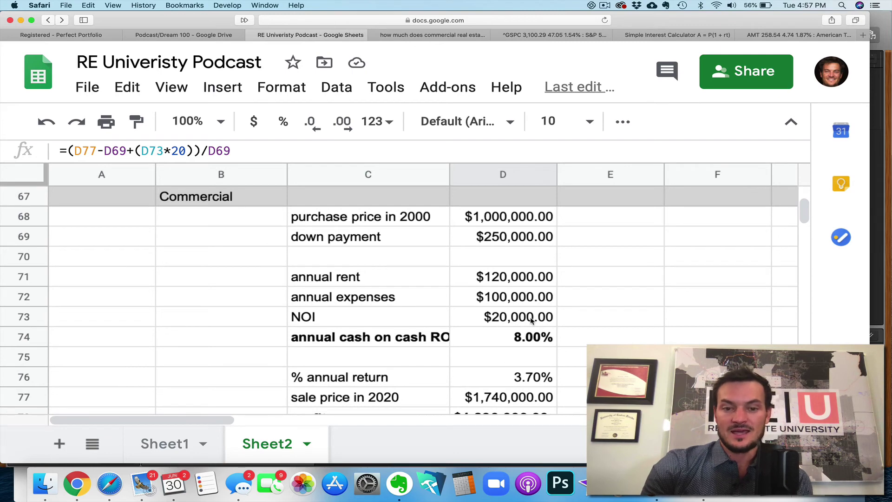
click(535, 240)
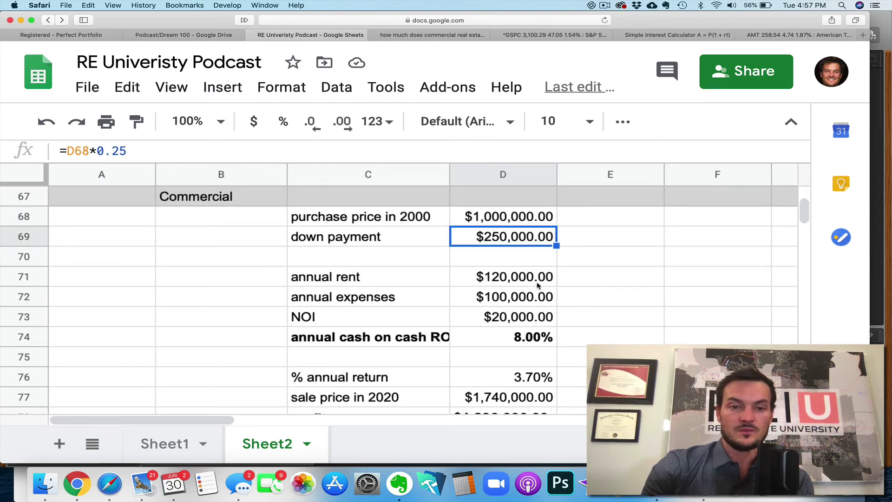
scroll(538, 285, down, 1)
scroll(538, 285, up, 8)
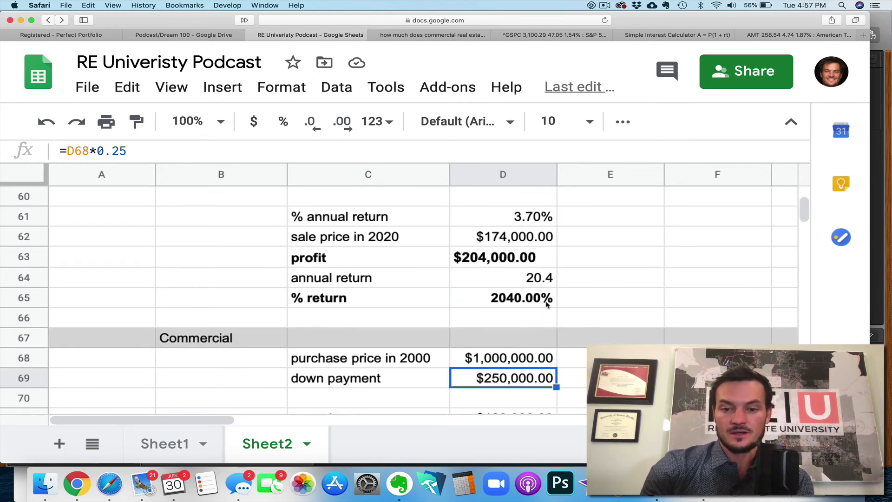
scroll(547, 302, up, 7)
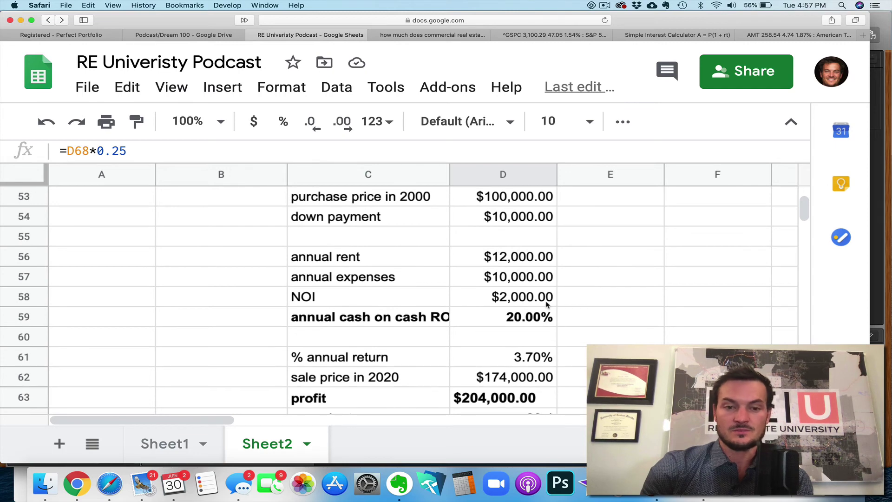
scroll(547, 302, down, 9)
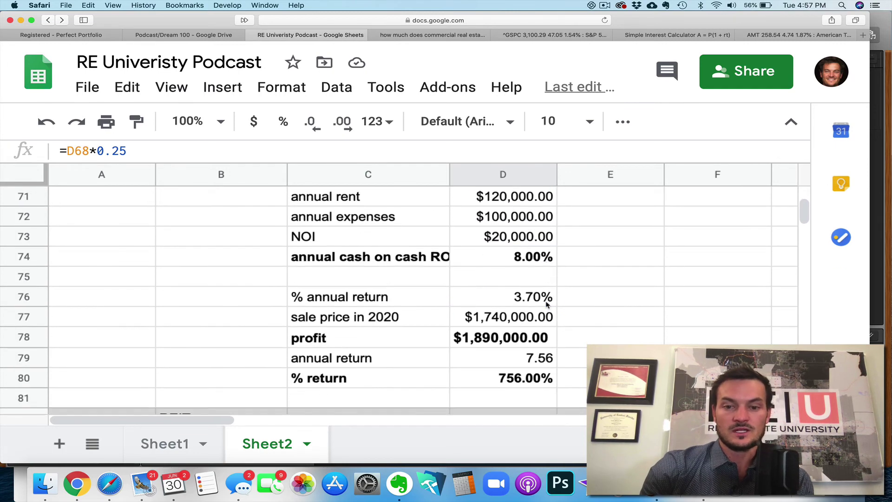
scroll(547, 302, down, 2)
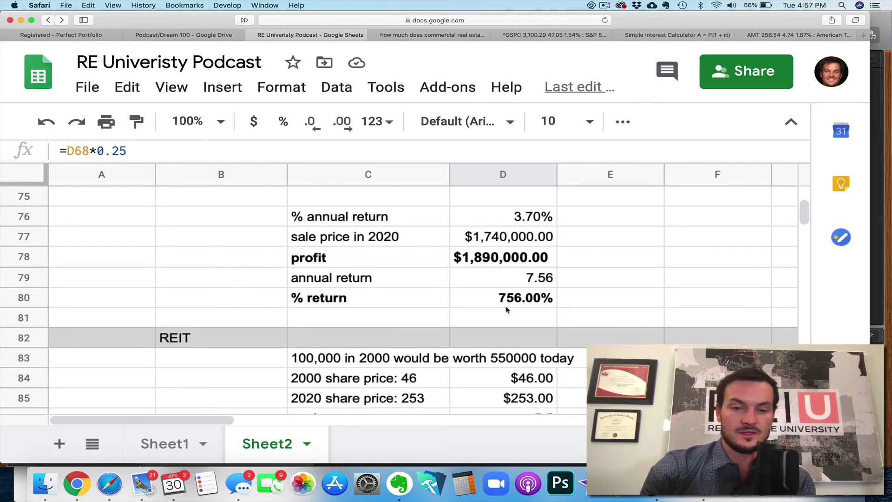
scroll(493, 310, down, 1)
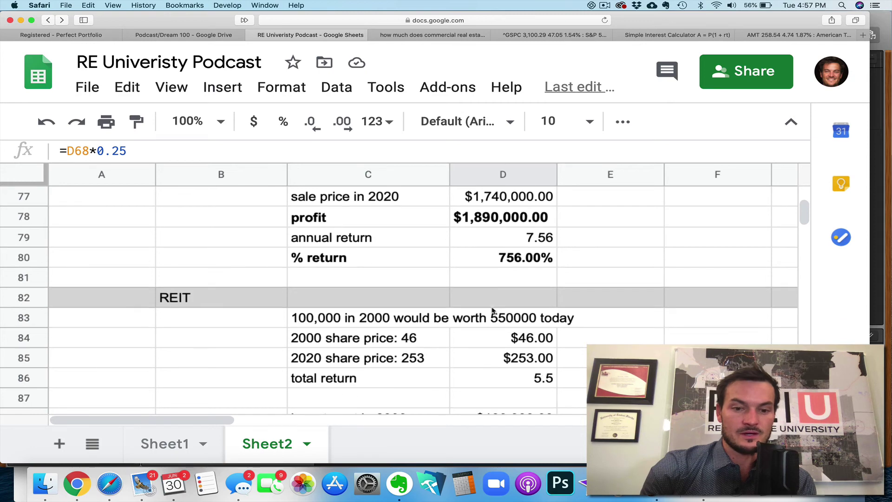
click(35, 317)
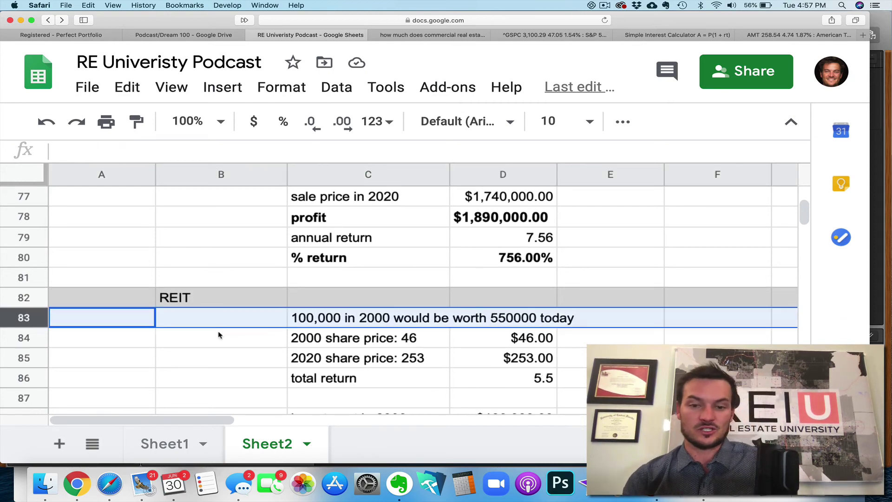
click(250, 360)
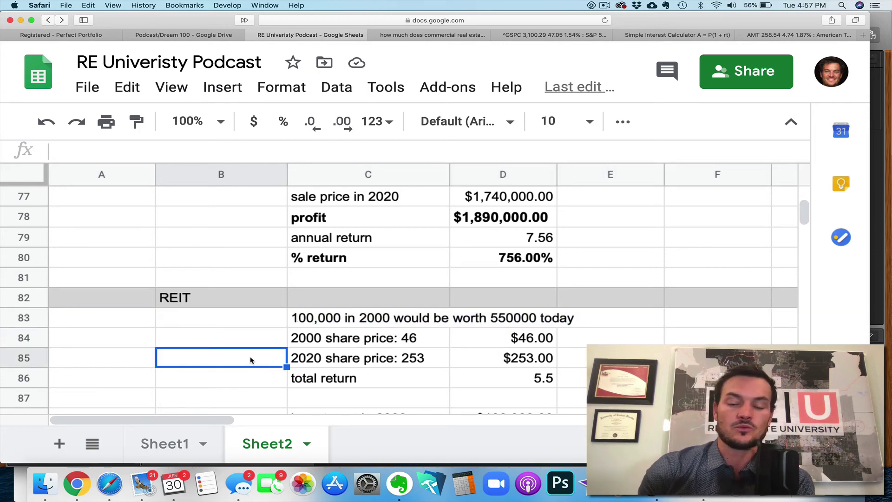
click(254, 326)
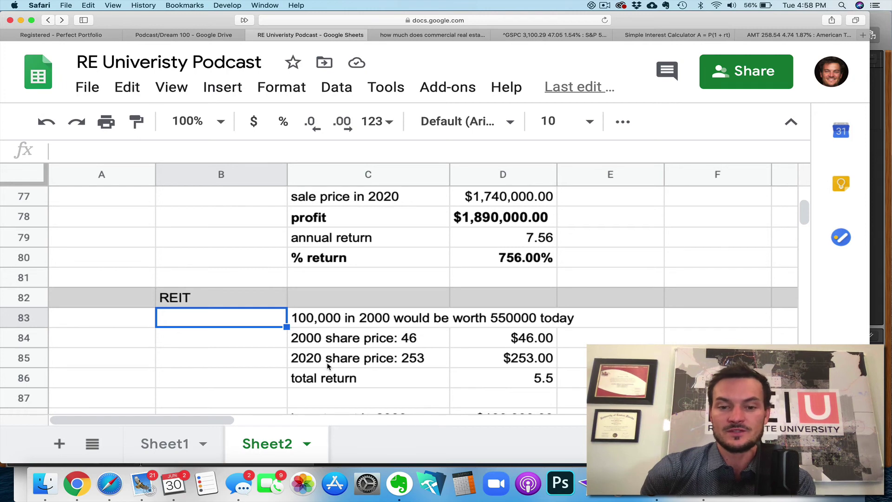
click(690, 33)
Show AMT's Max price history on Yahoo Finance, then return to the spreadsheet
key(ctrl+Tab)
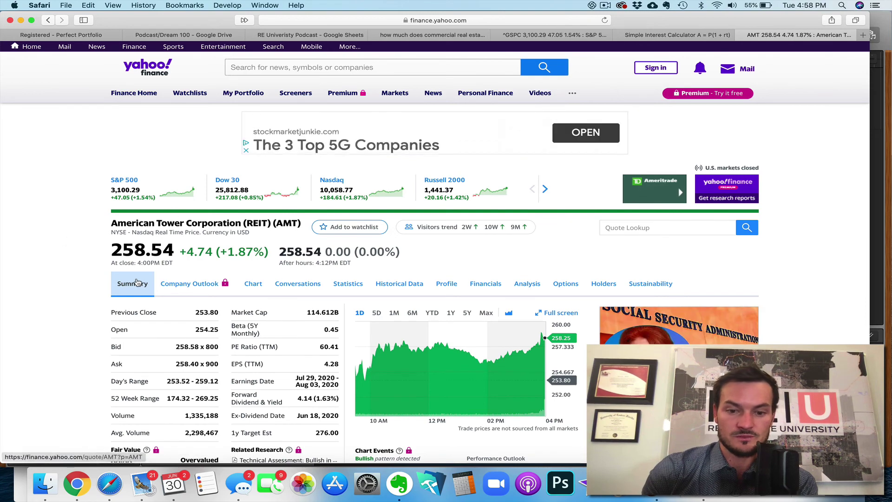
click(485, 313)
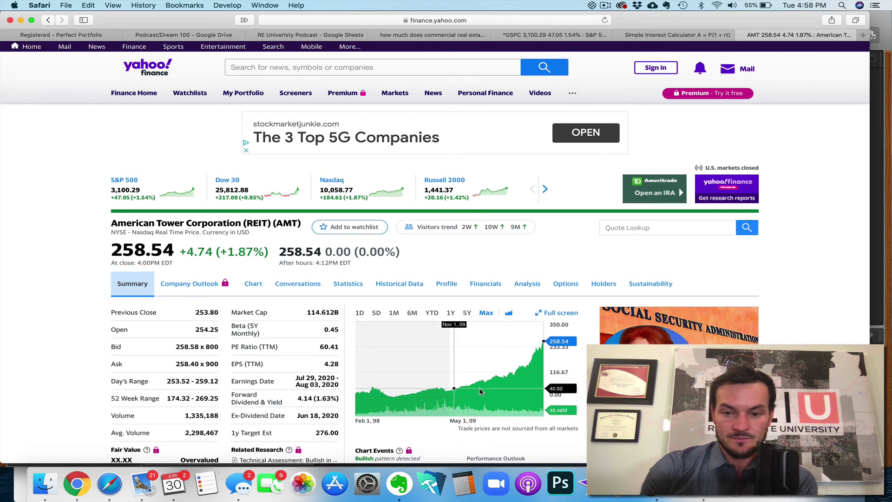
scroll(485, 335, down, 2)
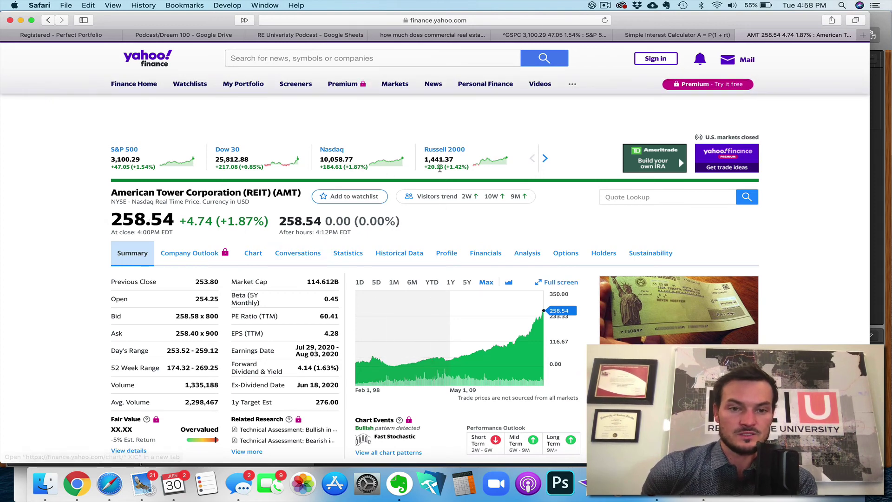
click(335, 36)
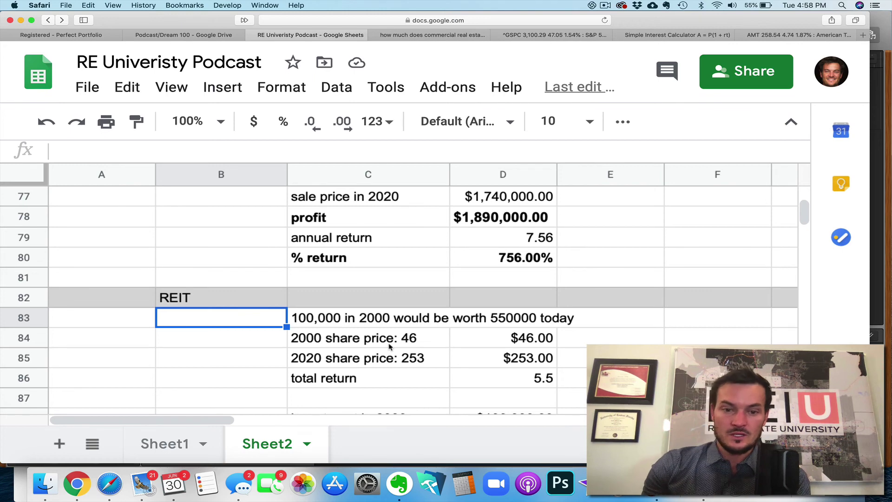
click(328, 349)
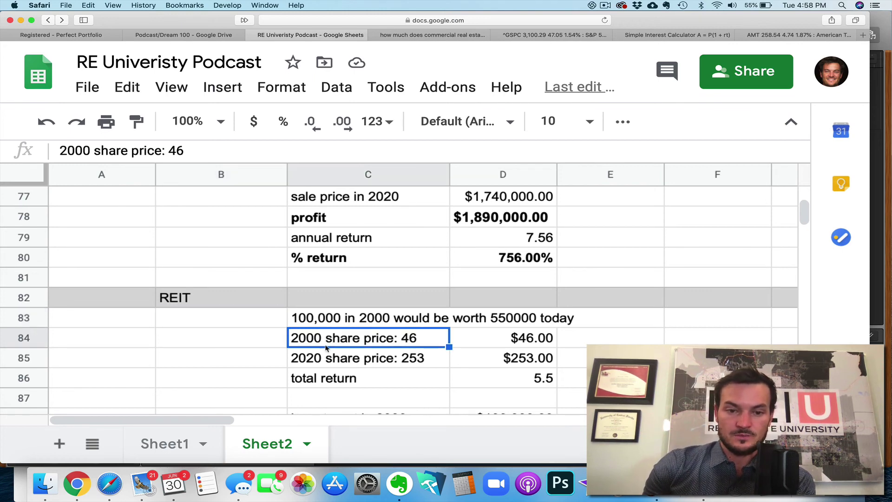
click(321, 361)
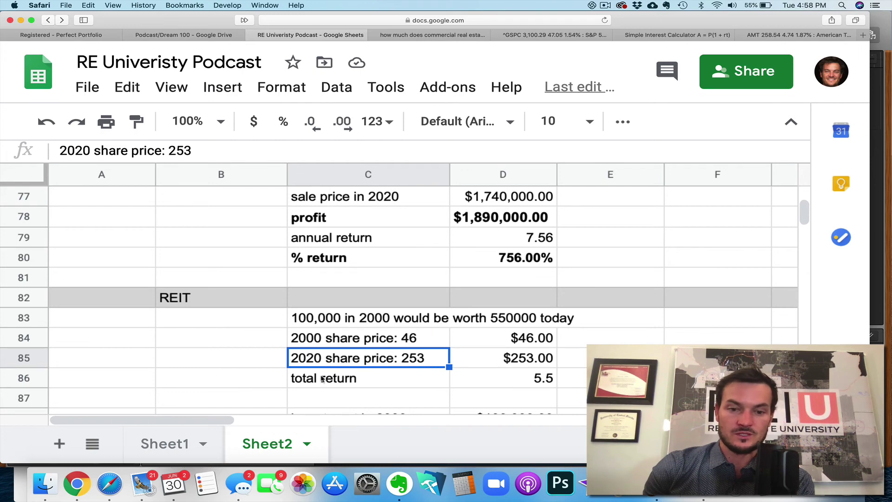
click(324, 379)
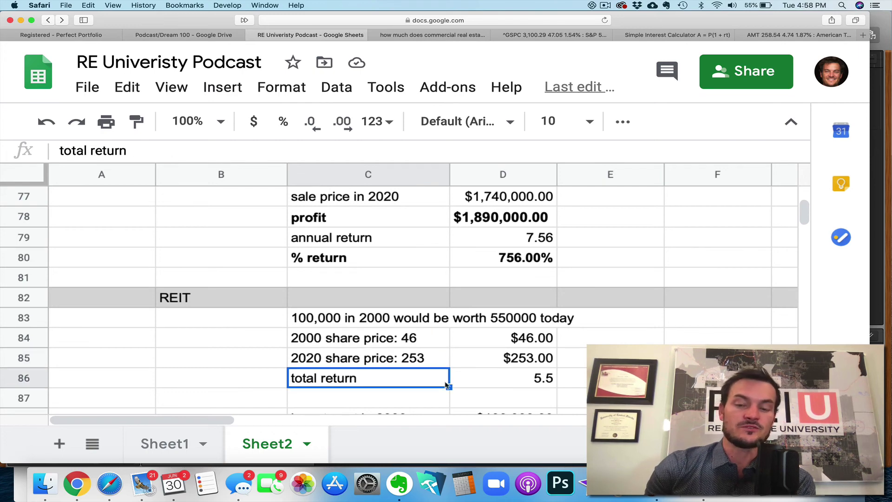
scroll(445, 385, down, 3)
scroll(445, 385, down, 1)
scroll(445, 384, up, 2)
scroll(446, 385, down, 2)
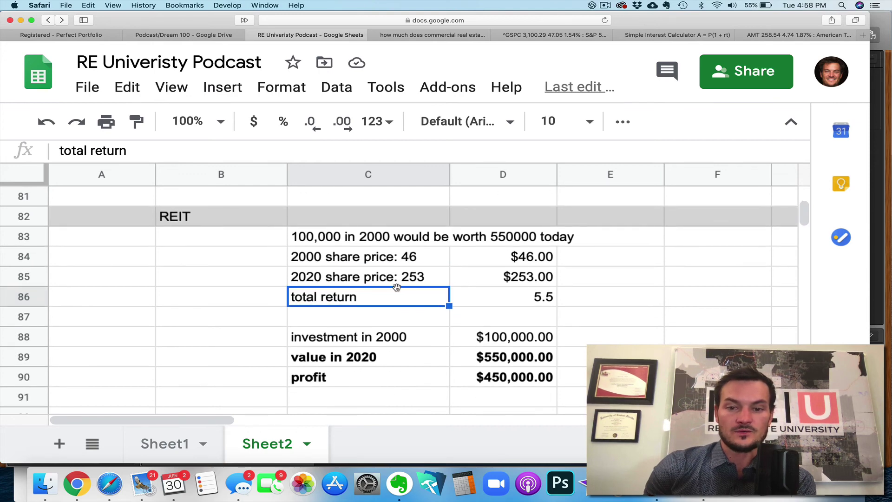
click(349, 338)
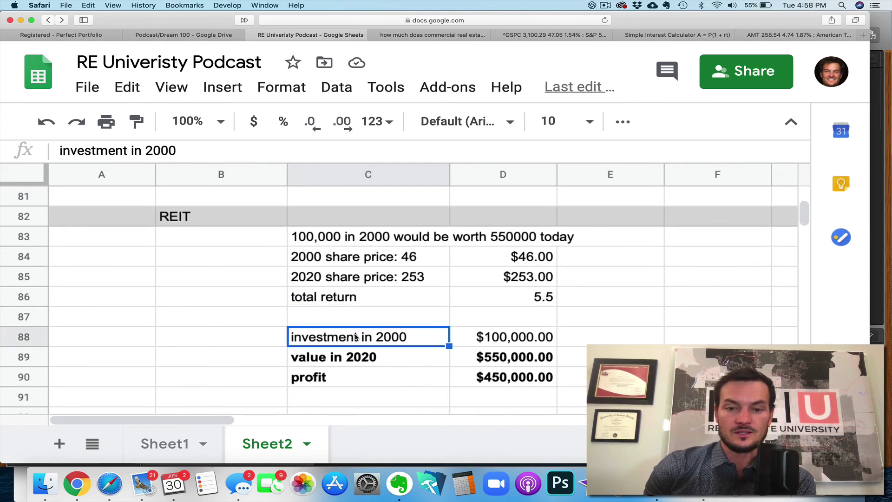
click(387, 364)
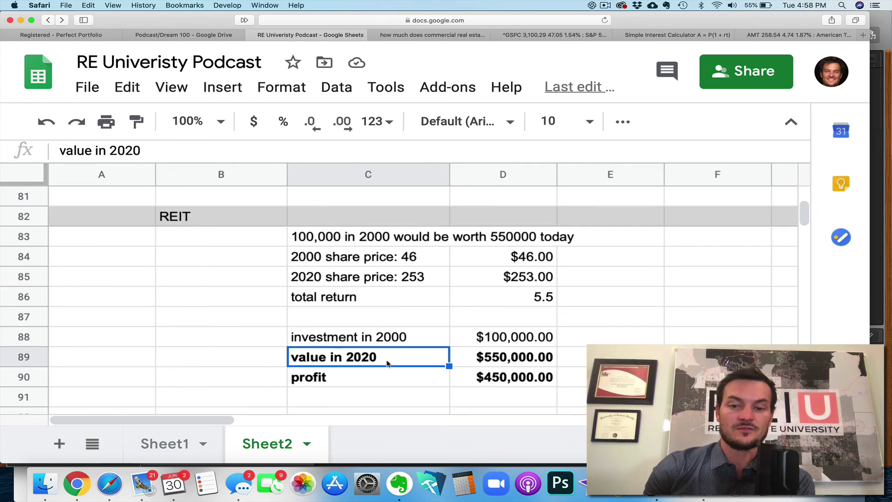
click(383, 376)
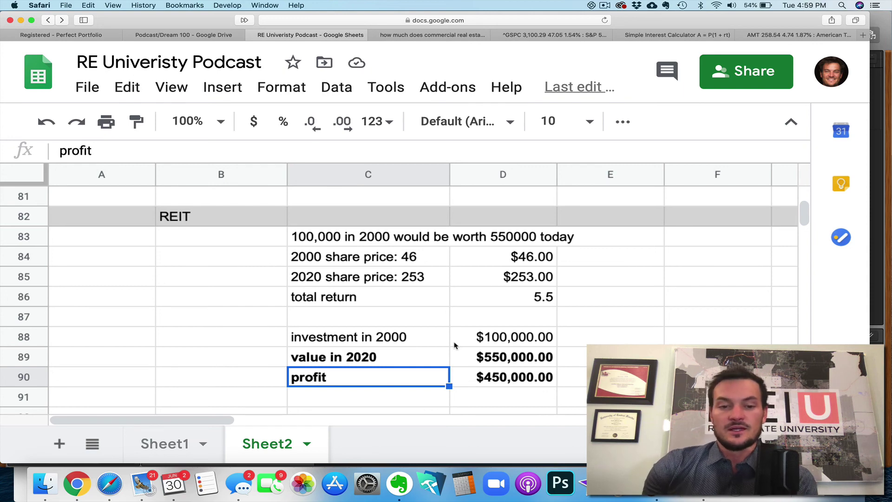
click(417, 398)
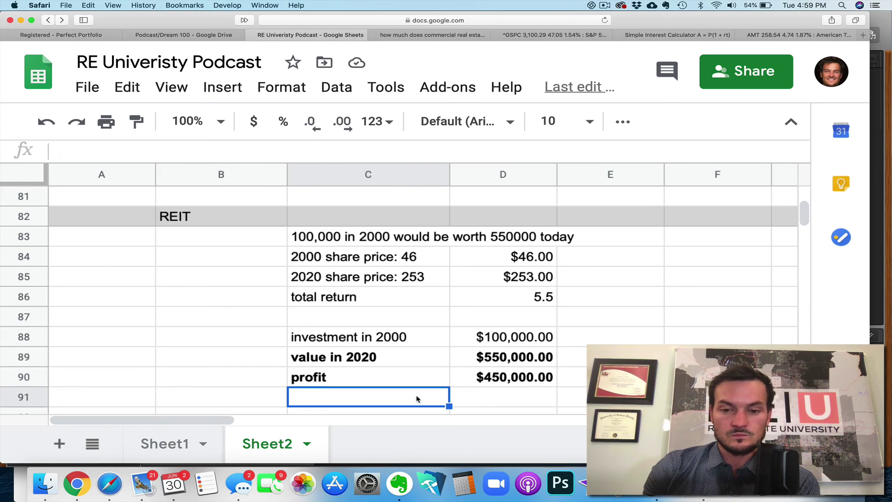
scroll(417, 399, down, 1)
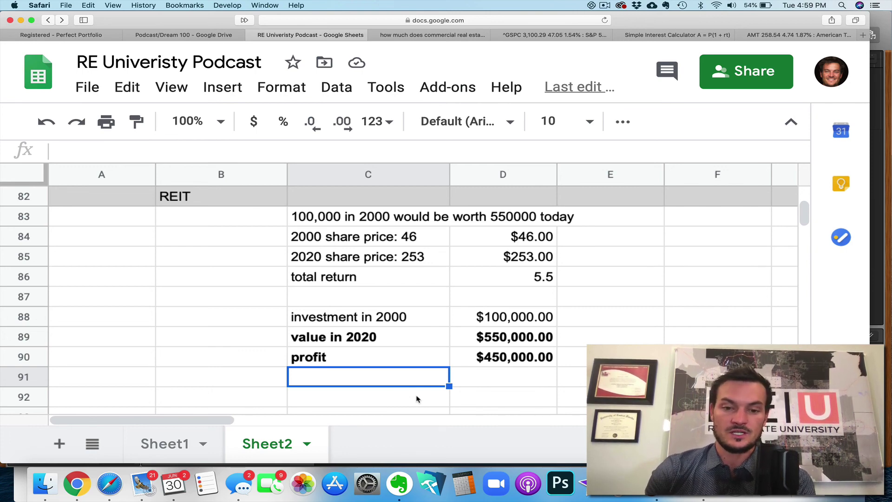
scroll(417, 399, up, 1)
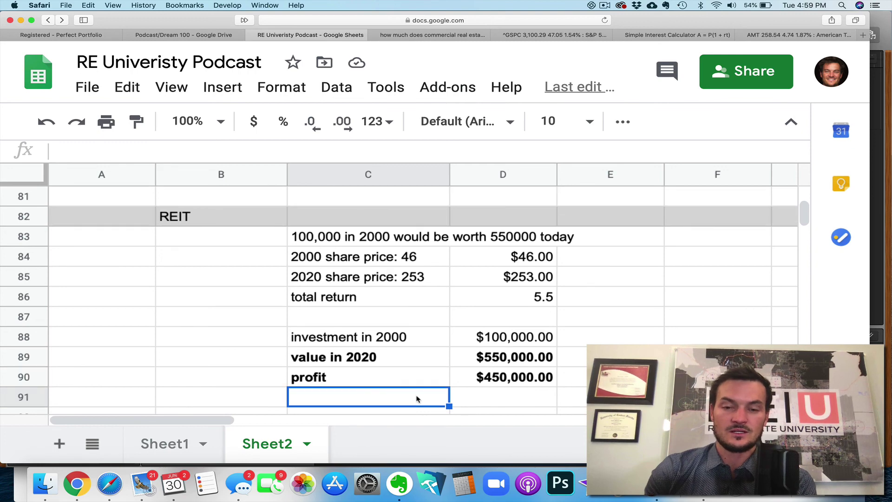
scroll(417, 398, down, 1)
scroll(417, 399, up, 1)
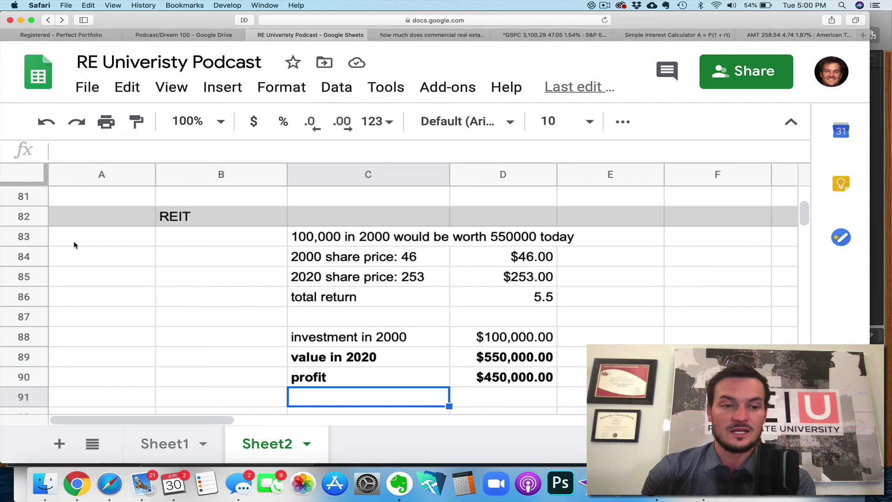
click(29, 235)
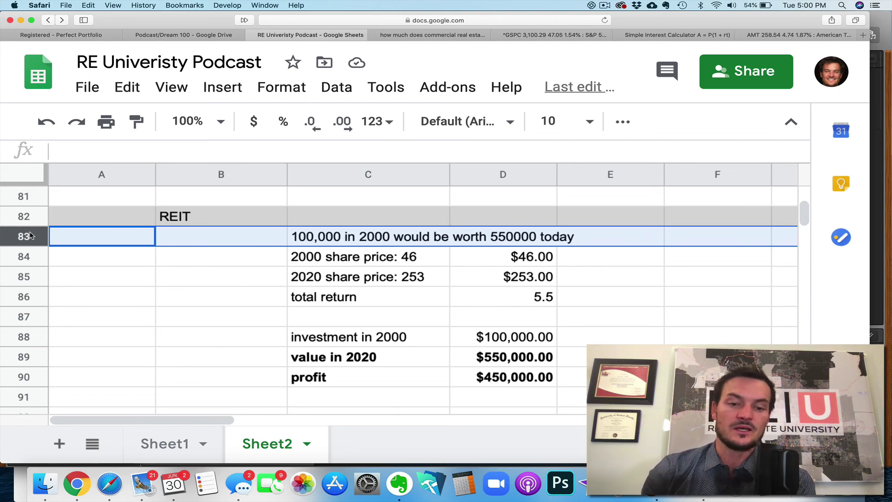
click(118, 295)
scroll(117, 293, up, 5)
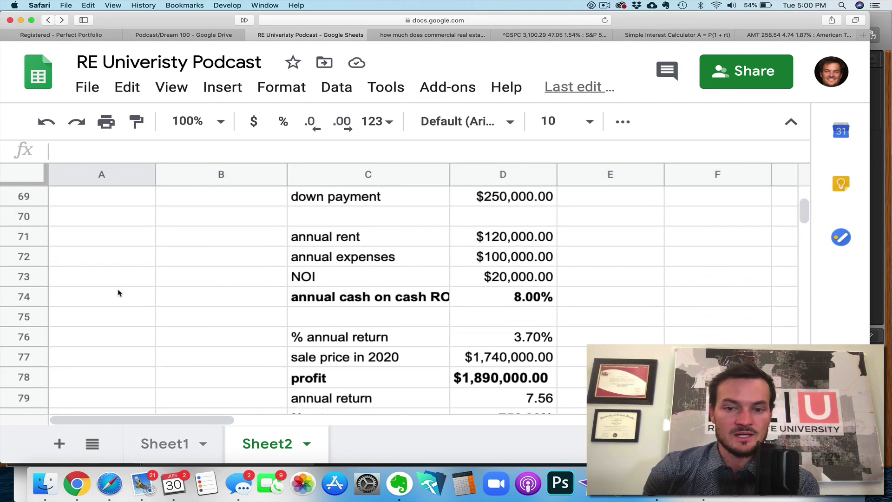
scroll(118, 292, up, 4)
scroll(118, 293, down, 5)
scroll(118, 292, down, 4)
scroll(118, 293, up, 1)
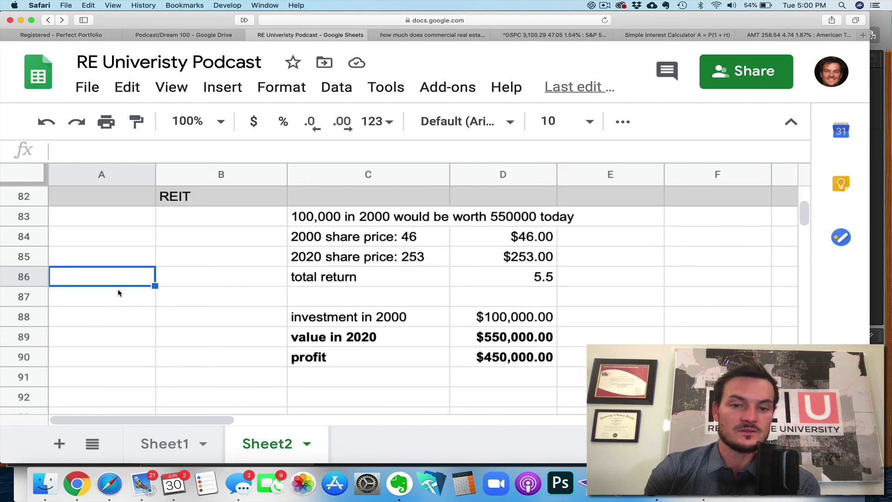
scroll(118, 293, up, 1)
scroll(118, 292, up, 2)
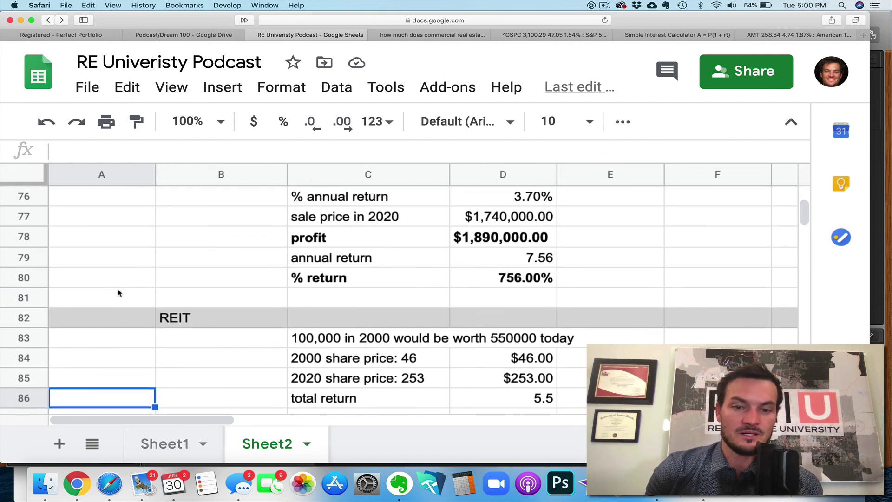
scroll(118, 293, up, 5)
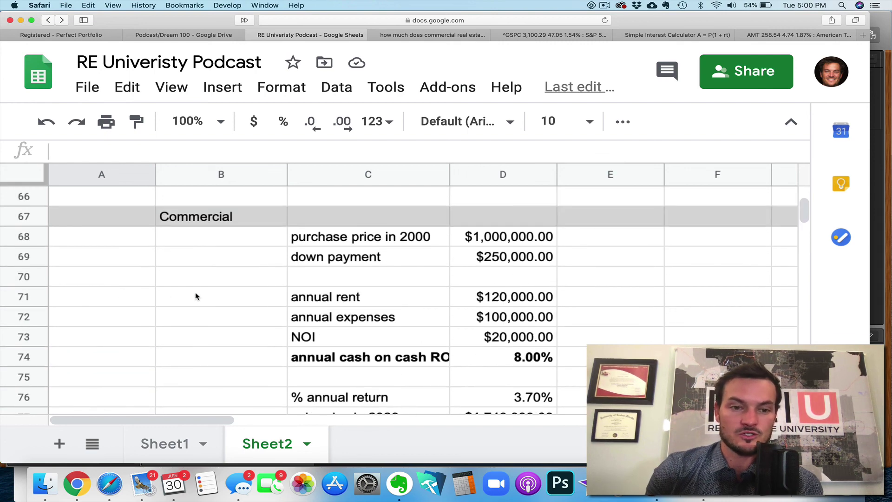
scroll(196, 297, up, 7)
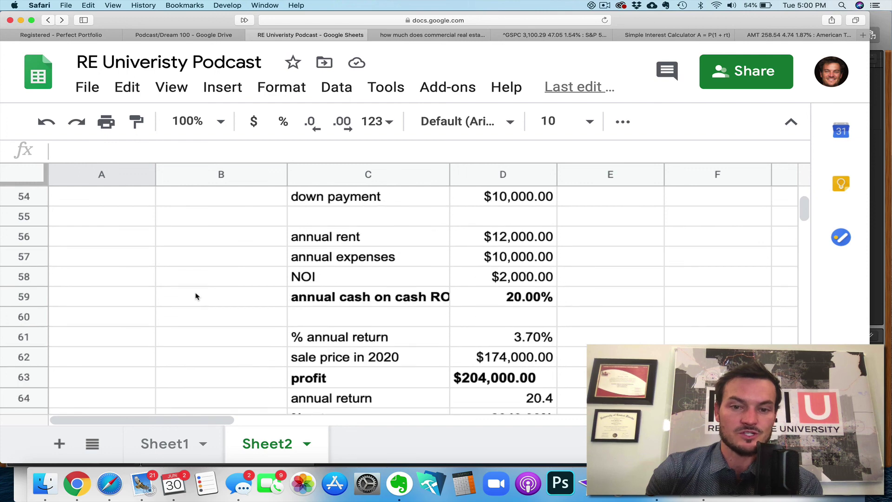
scroll(195, 297, up, 1)
scroll(196, 296, down, 4)
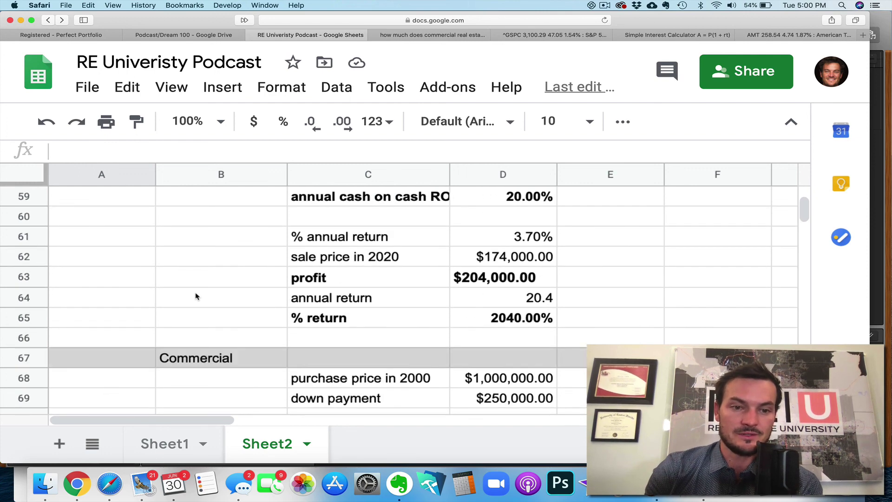
scroll(196, 296, down, 5)
scroll(196, 296, up, 1)
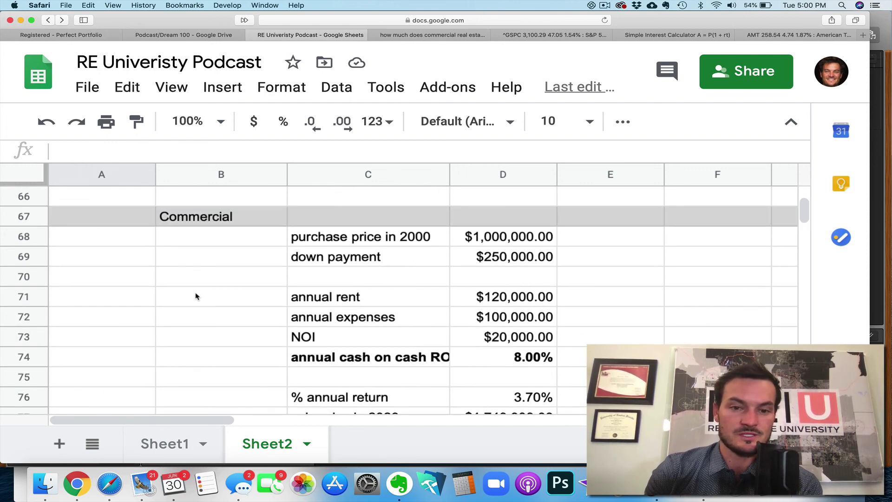
scroll(240, 315, down, 1)
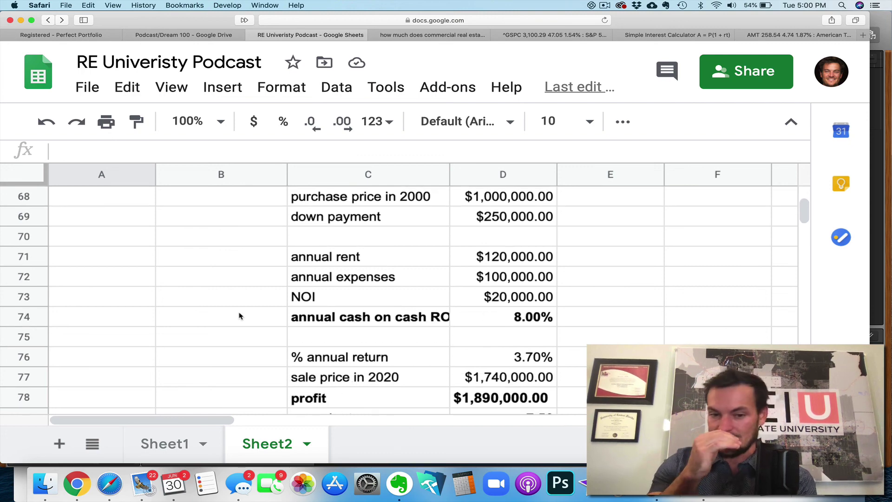